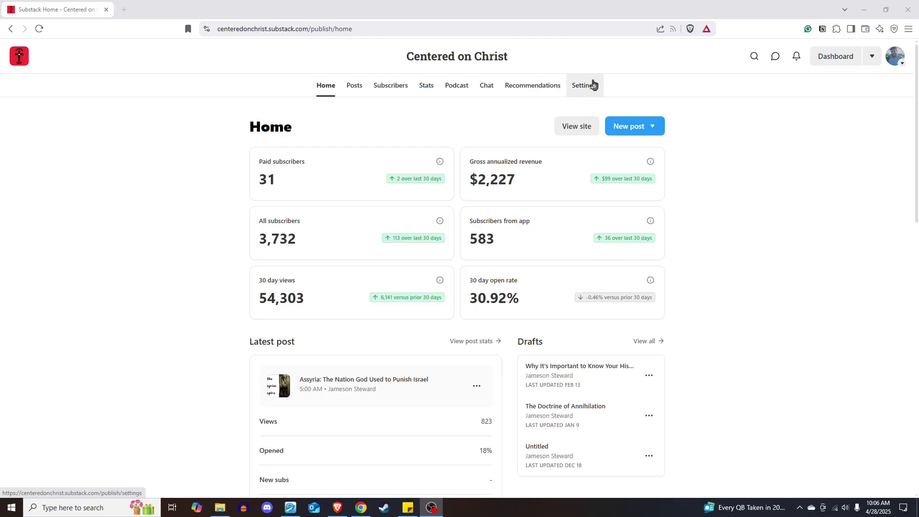
Step: Open Settings from the publication dashboard's top navigation bar
left_click(584, 88)
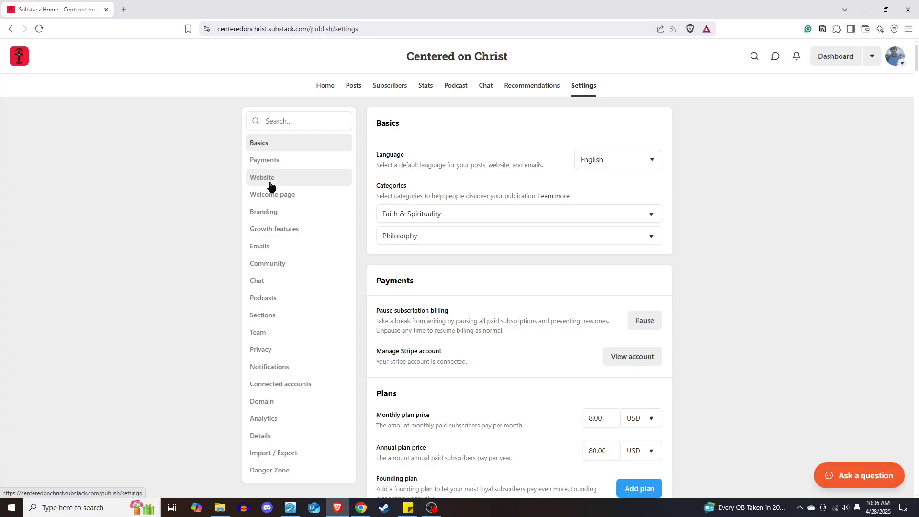
Step: In Website settings, keep the Custom theme selected and launch the website theme editor
left_click(270, 184)
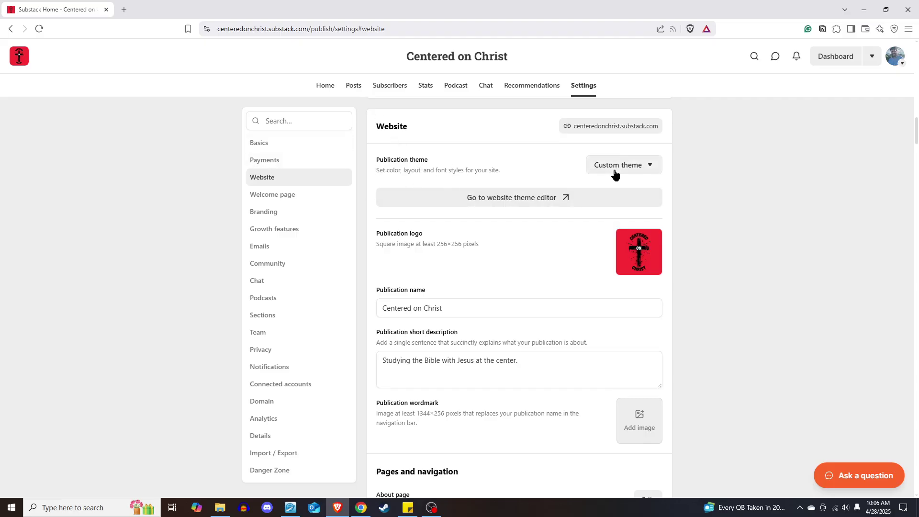
left_click(649, 170)
left_click(591, 223)
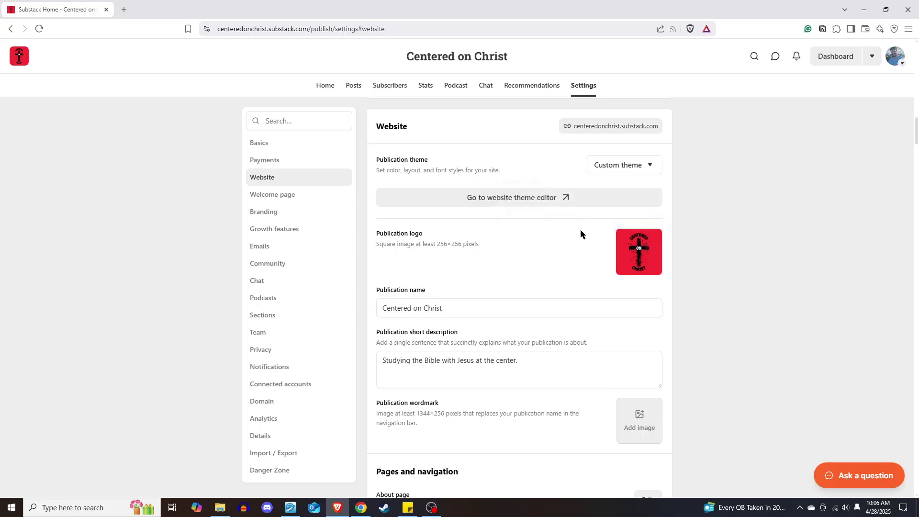
left_click(530, 202)
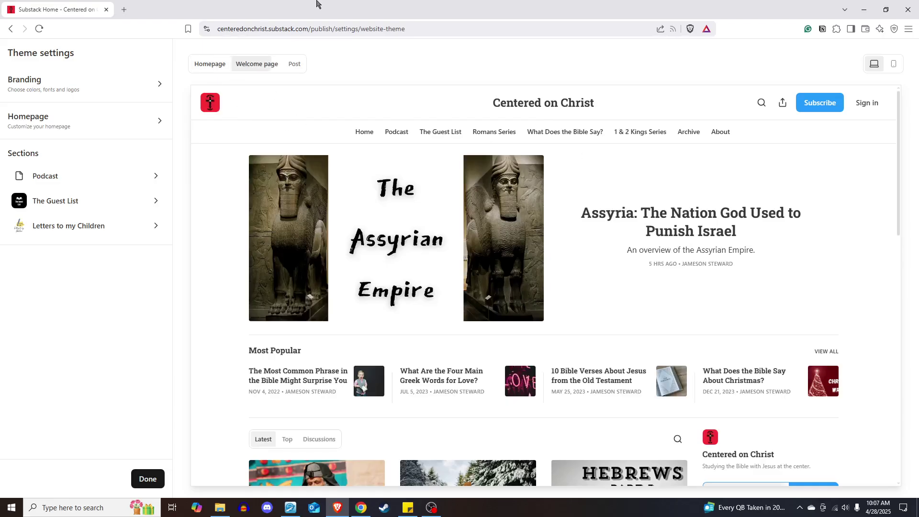
left_click(245, 67)
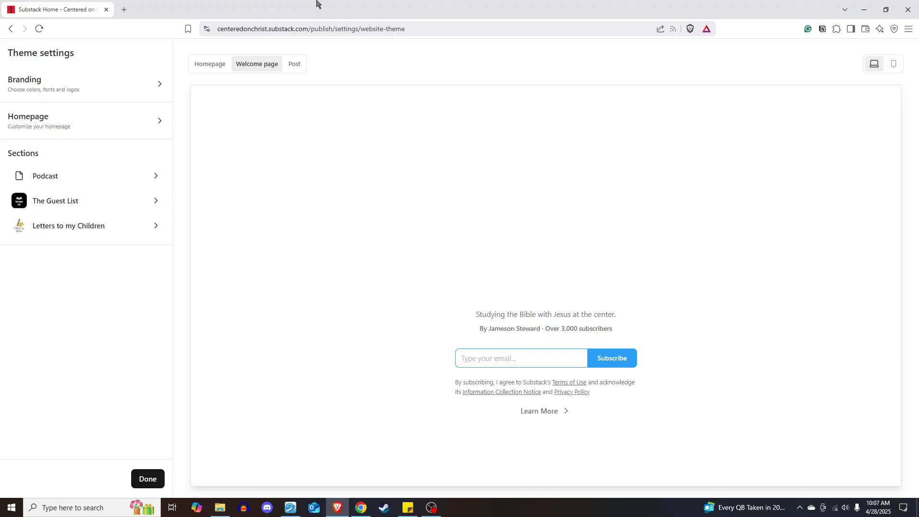
left_click(293, 67)
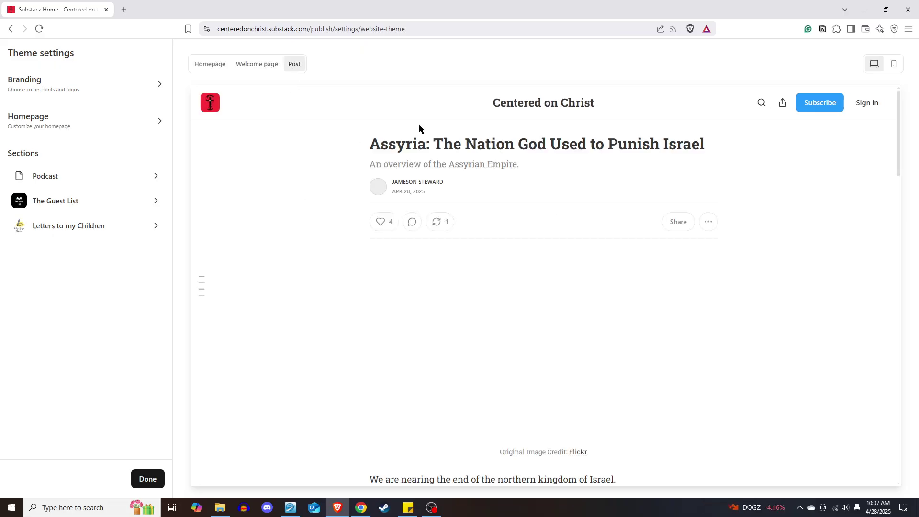
scroll(482, 140, "down", 5)
scroll(251, 93, "up", 5)
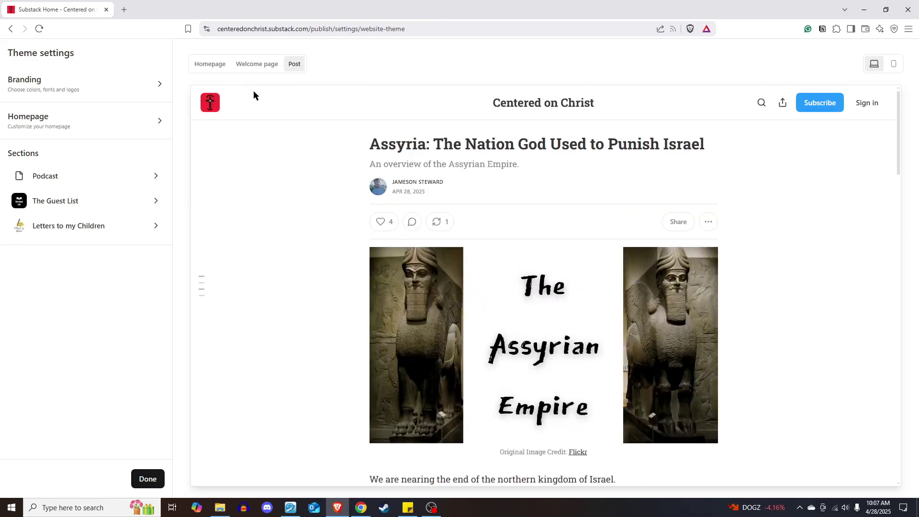
left_click(216, 70)
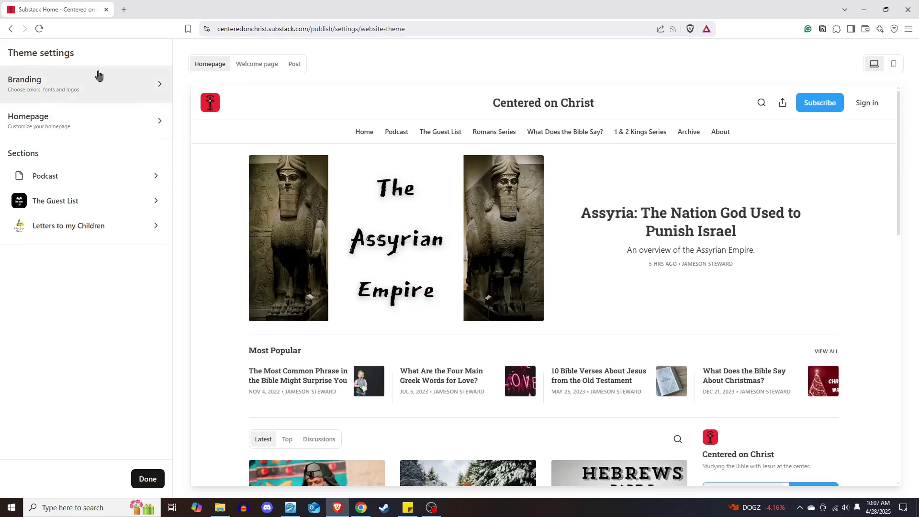
Step: Open the Branding settings and review the wordmark image size requirement
left_click(144, 87)
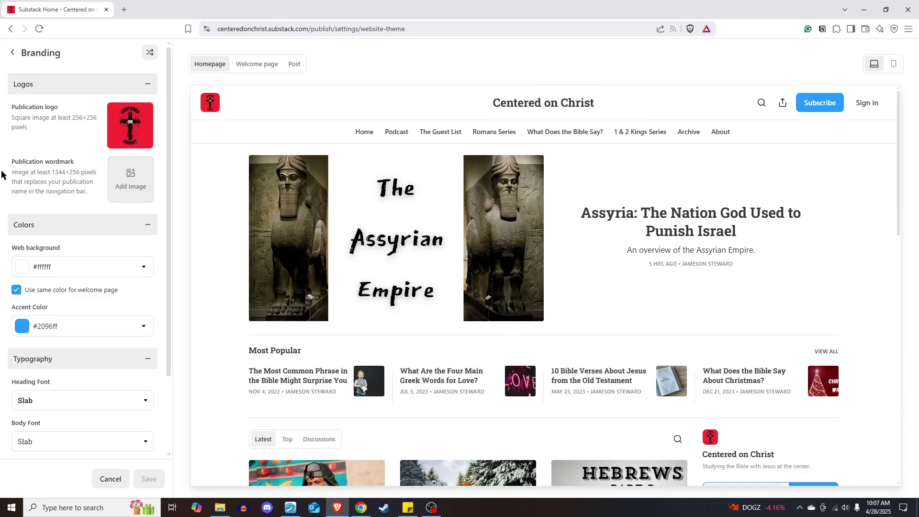
left_click_drag(18, 172, 97, 168)
left_click(98, 192)
Step: Try a dark navy web background, then restore it to white #ffffff
left_click(143, 268)
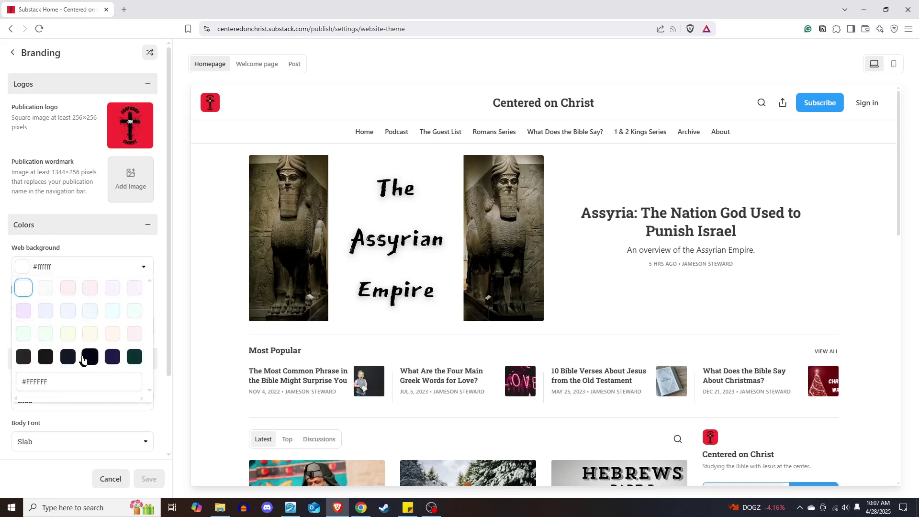
left_click(112, 358)
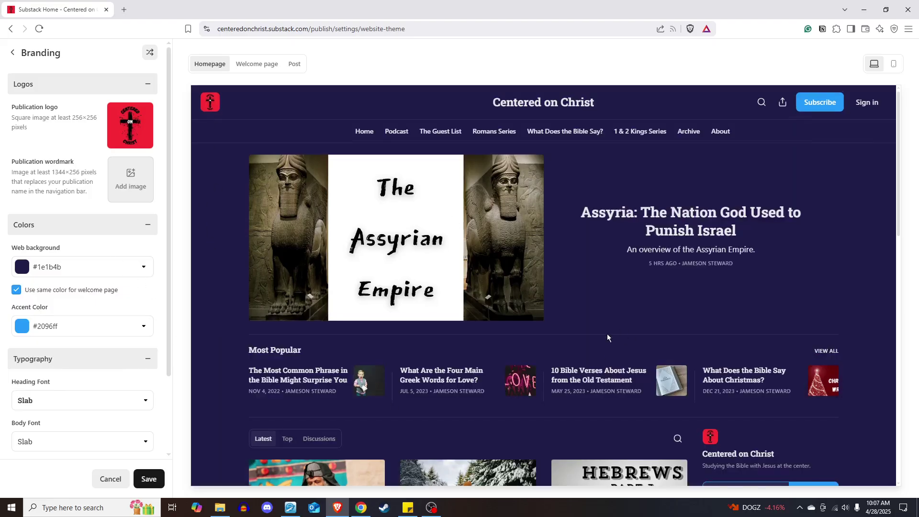
scroll(607, 337, "down", 5)
scroll(607, 340, "up", 5)
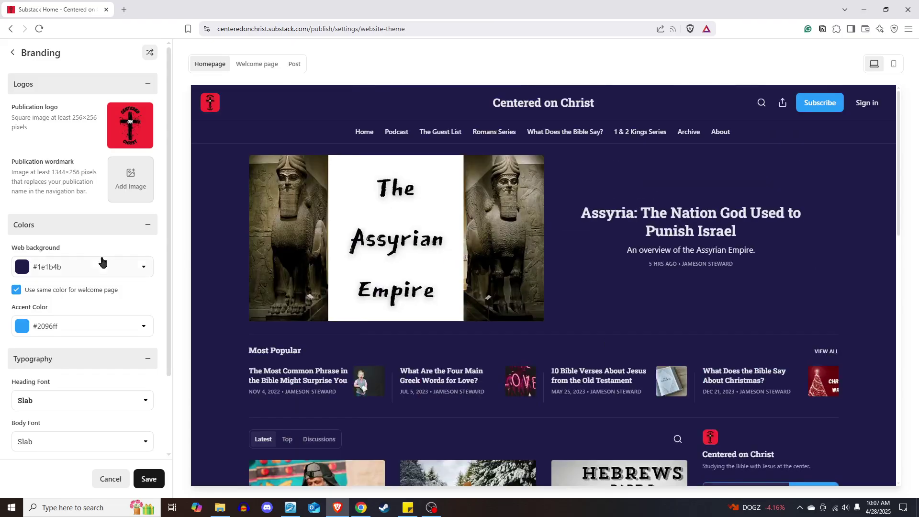
left_click(94, 268)
left_click(27, 291)
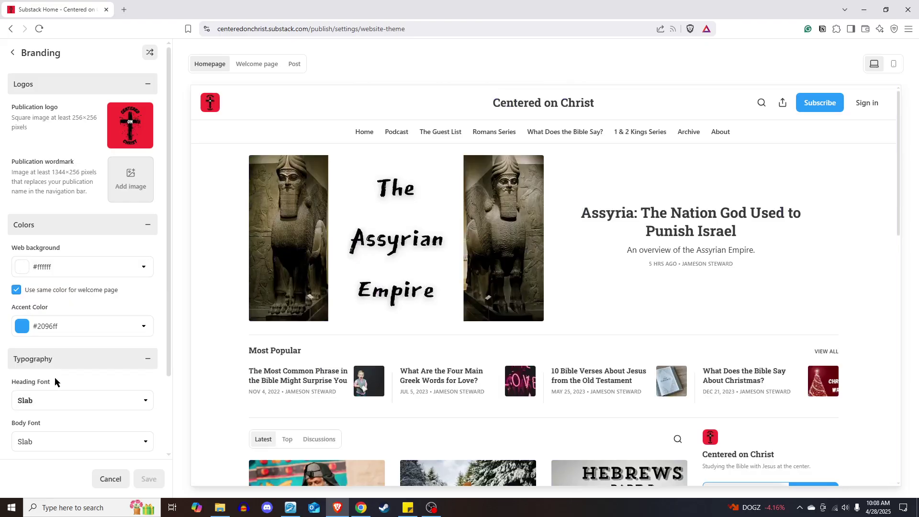
Step: Trial crimson #e11d48 as the accent colour, then settle on blue #0284c7
left_click(142, 330)
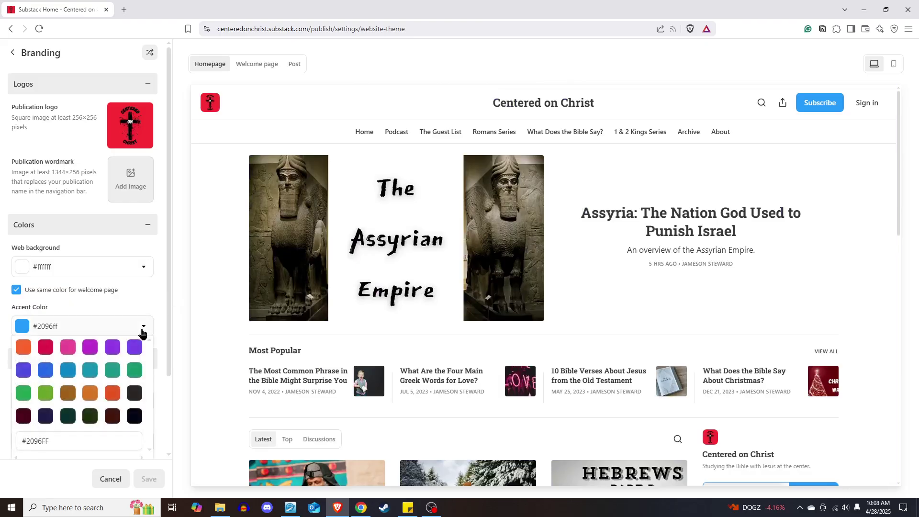
left_click(152, 303)
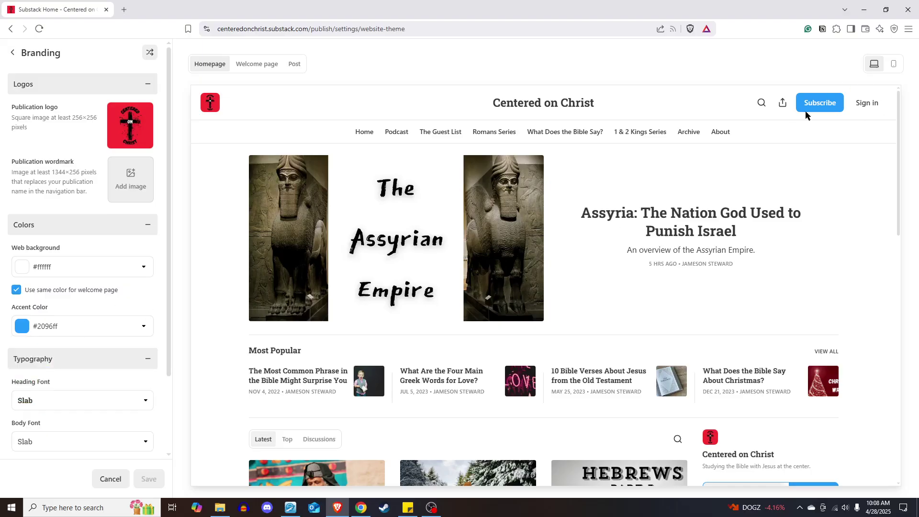
scroll(851, 352, "down", 4)
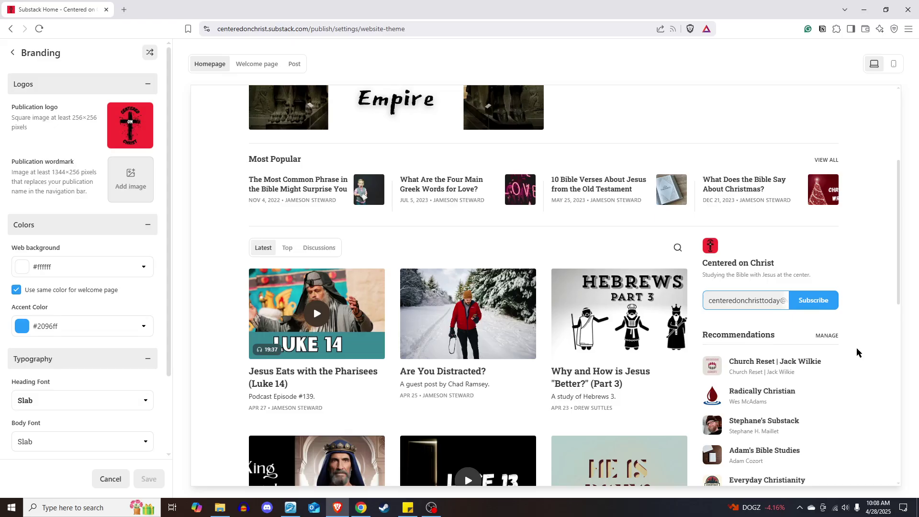
left_click(142, 326)
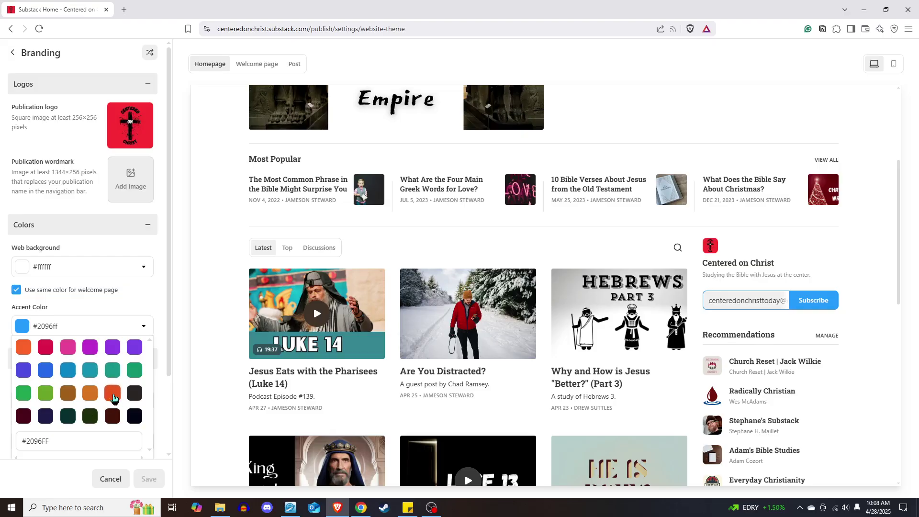
left_click(46, 348)
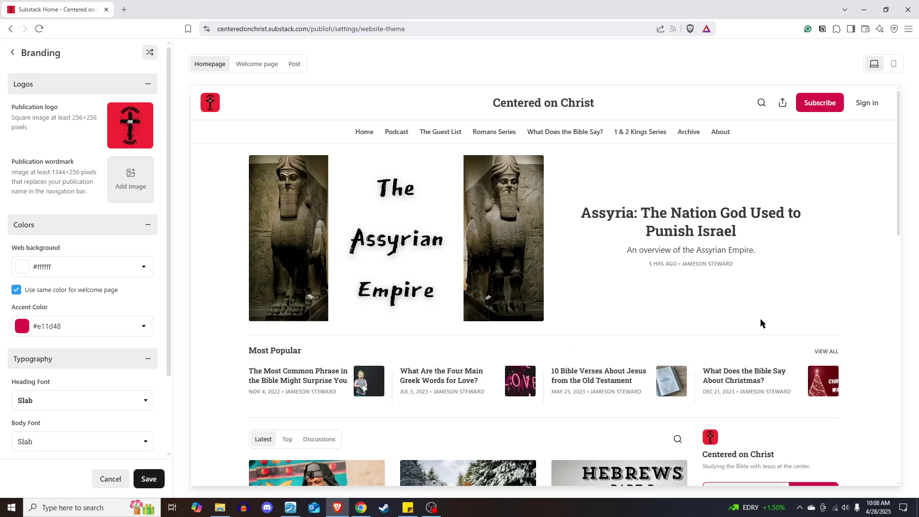
left_click(144, 326)
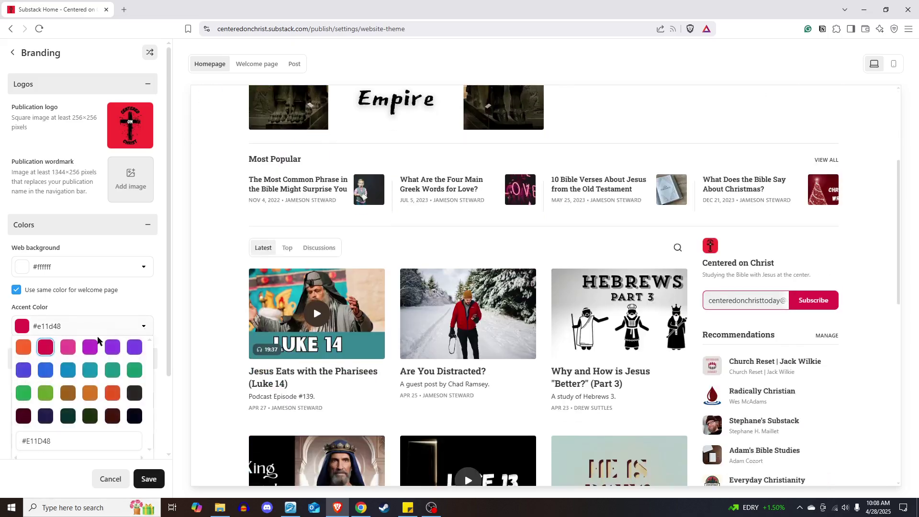
left_click(67, 370)
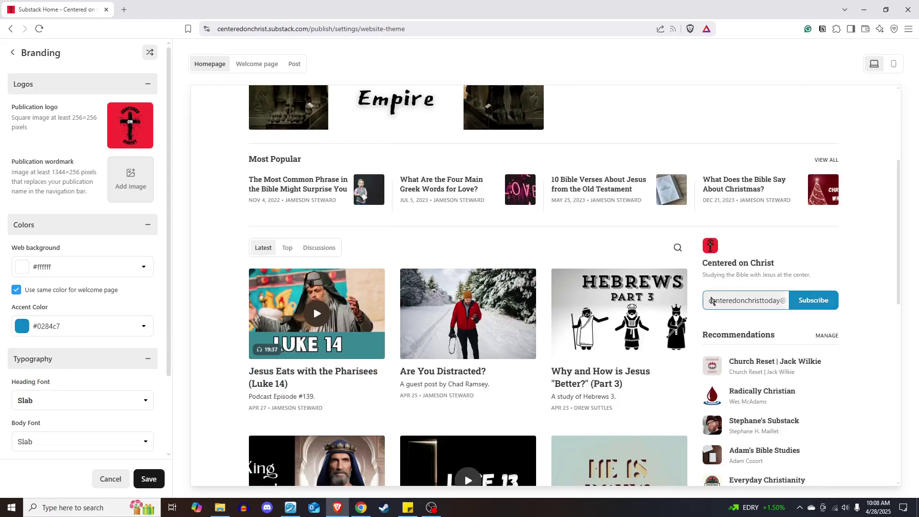
Step: Try Mono and Sans heading fonts, return the heading to Slab, and switch the body font to Mono
scroll(107, 273, "down", 2)
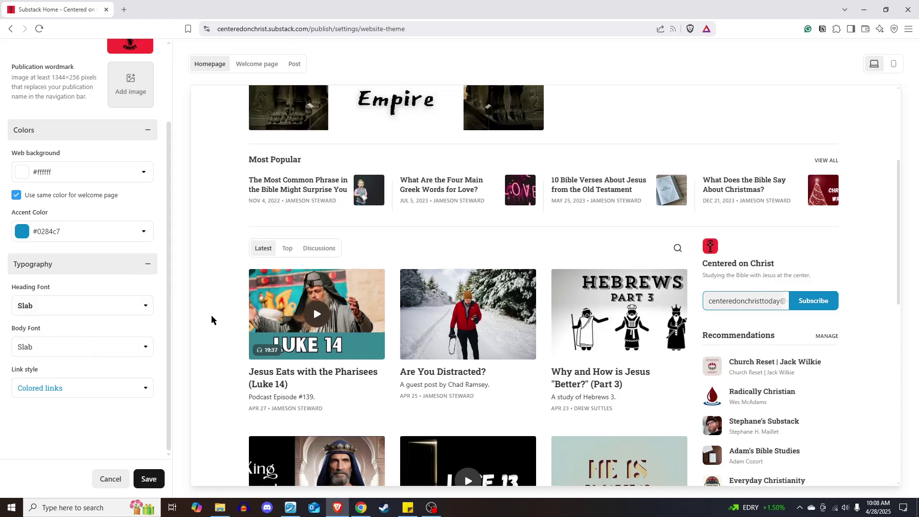
left_click(142, 310)
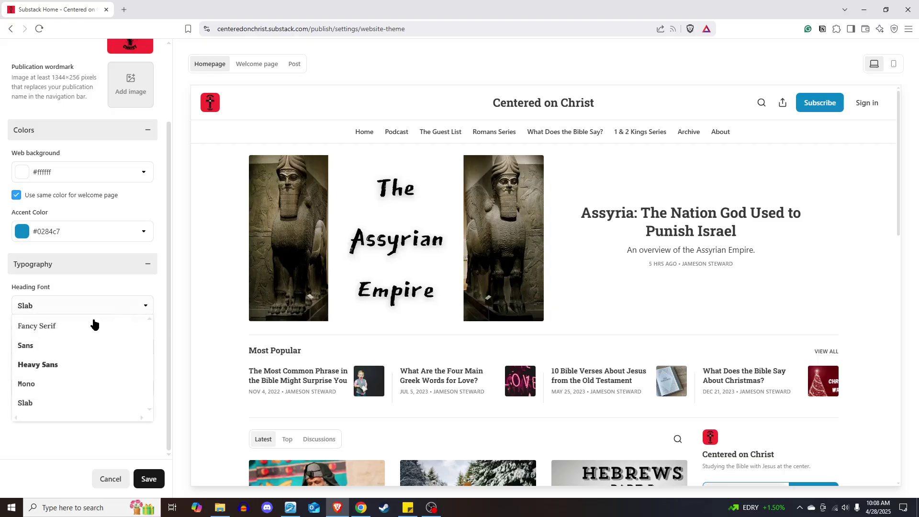
left_click(39, 389)
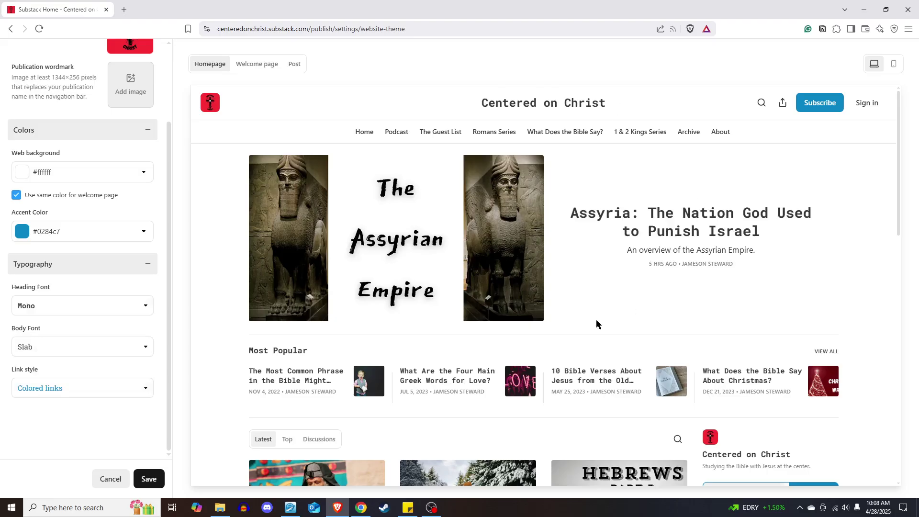
left_click(148, 310)
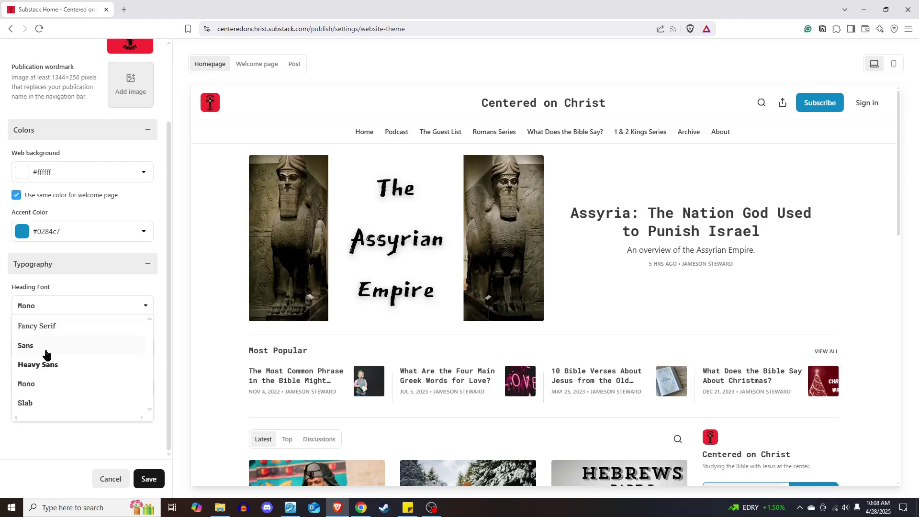
left_click(45, 351)
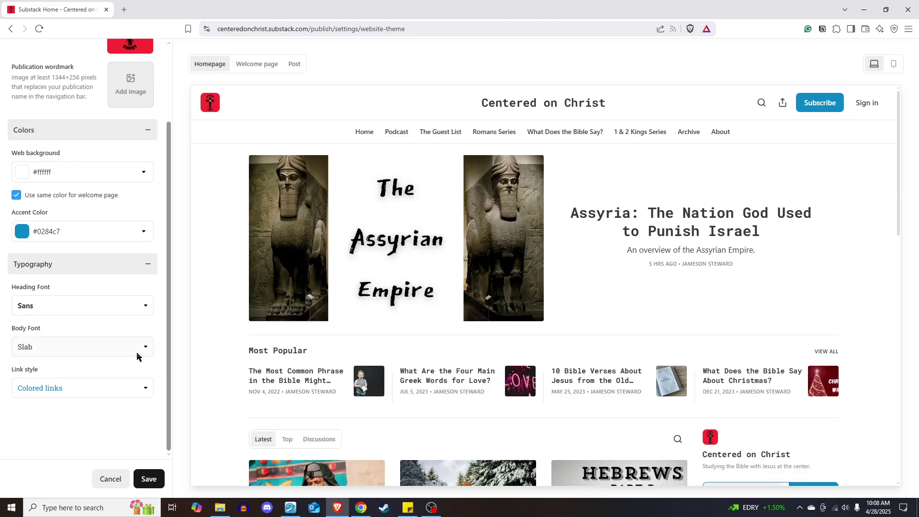
left_click(143, 306)
left_click(28, 403)
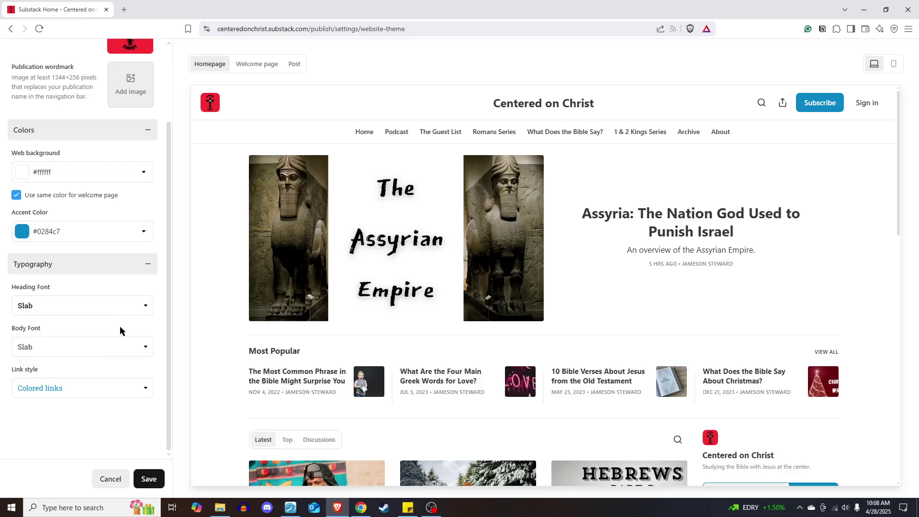
left_click(144, 348)
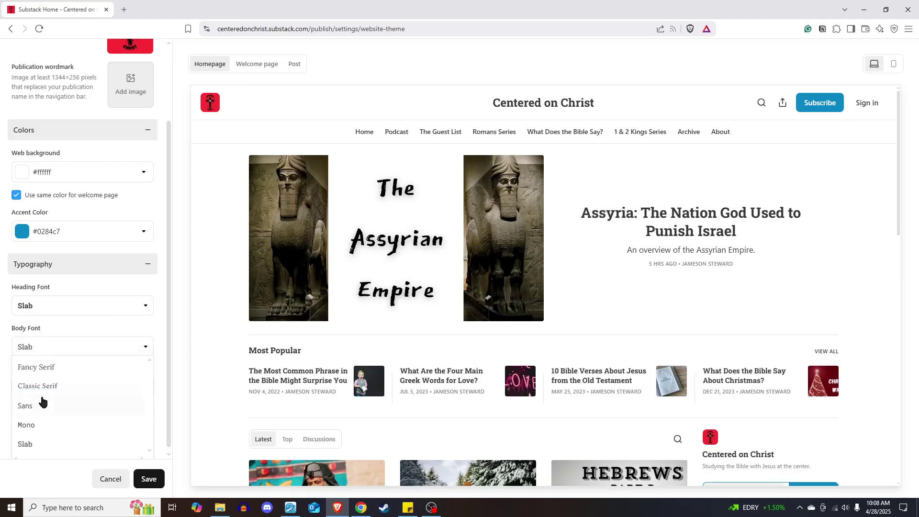
left_click(30, 427)
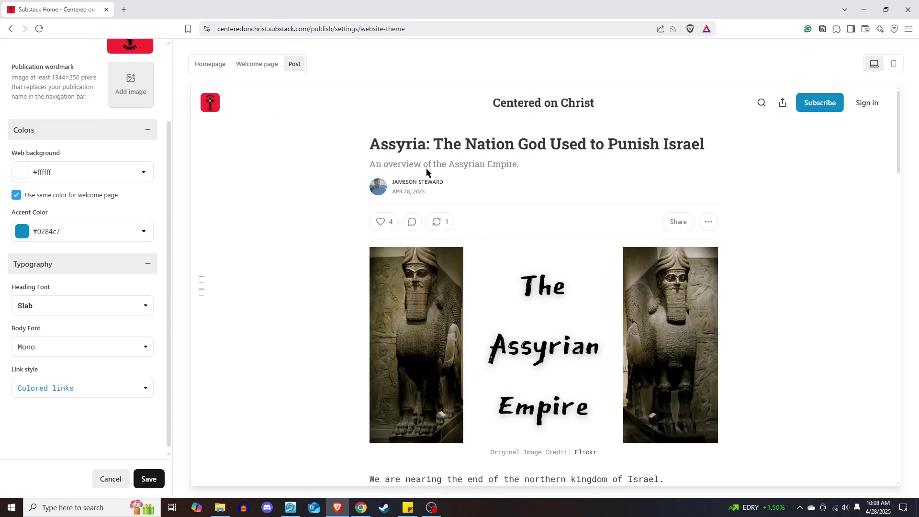
Step: Preview a Mono heading font, then set both heading and body fonts back to Slab
scroll(367, 302, "down", 6)
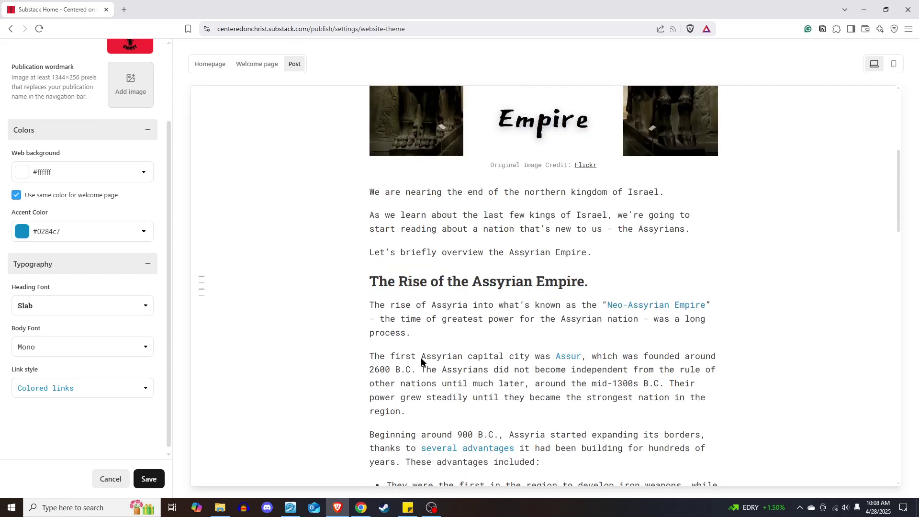
scroll(407, 316, "down", 4)
scroll(468, 381, "up", 10)
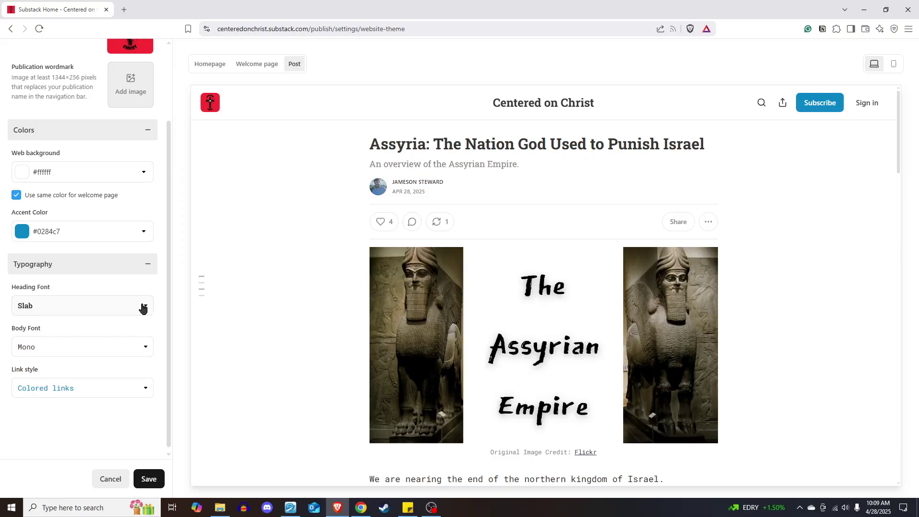
left_click(143, 308)
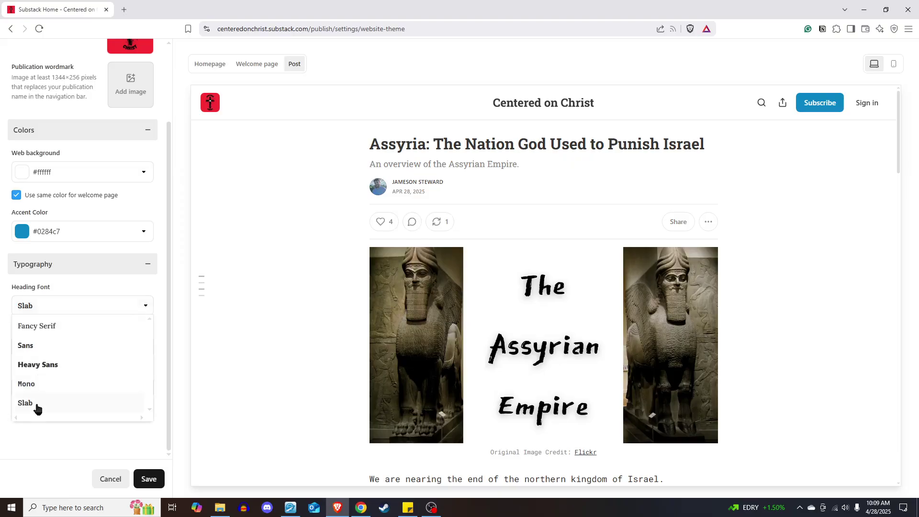
left_click(41, 385)
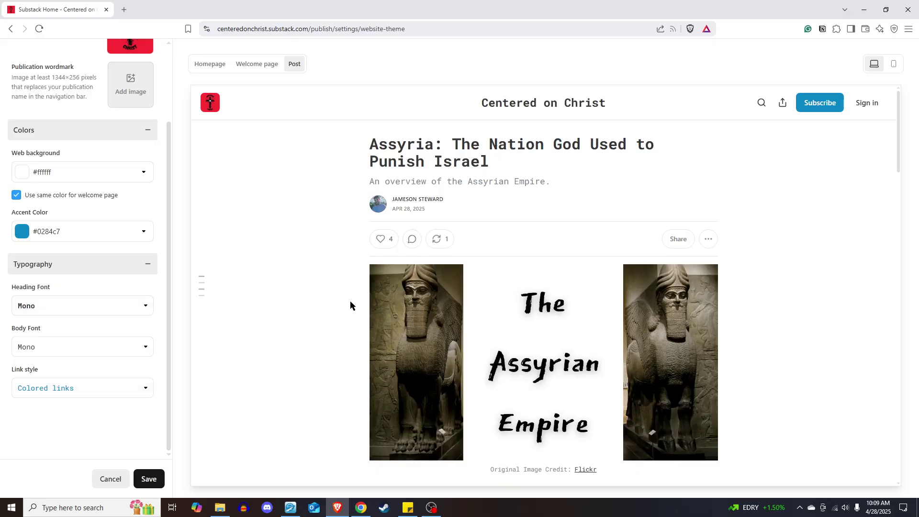
scroll(349, 300, "down", 6)
left_click(146, 310)
left_click(31, 405)
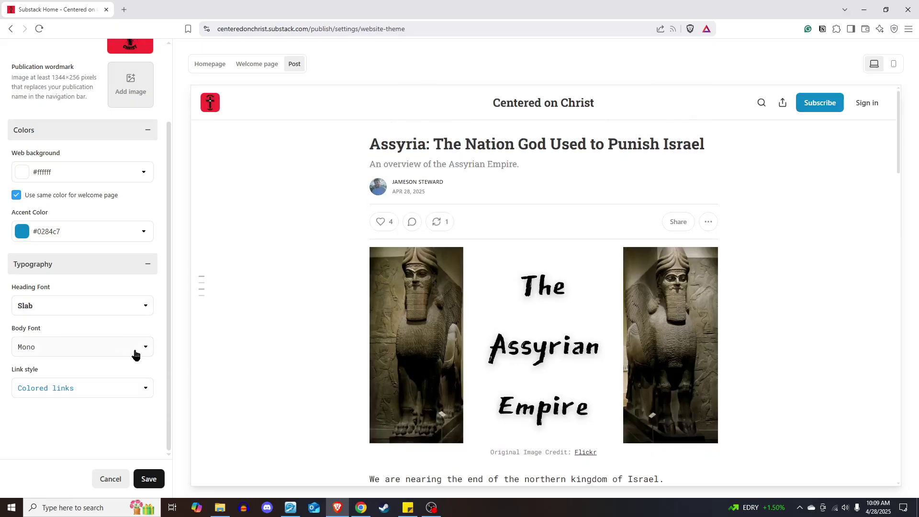
left_click(136, 354)
left_click(27, 440)
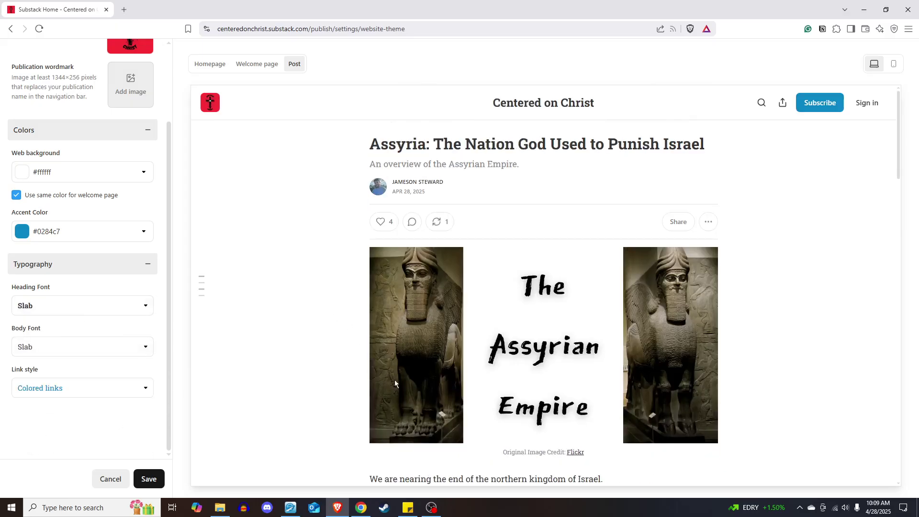
scroll(454, 246, "down", 5)
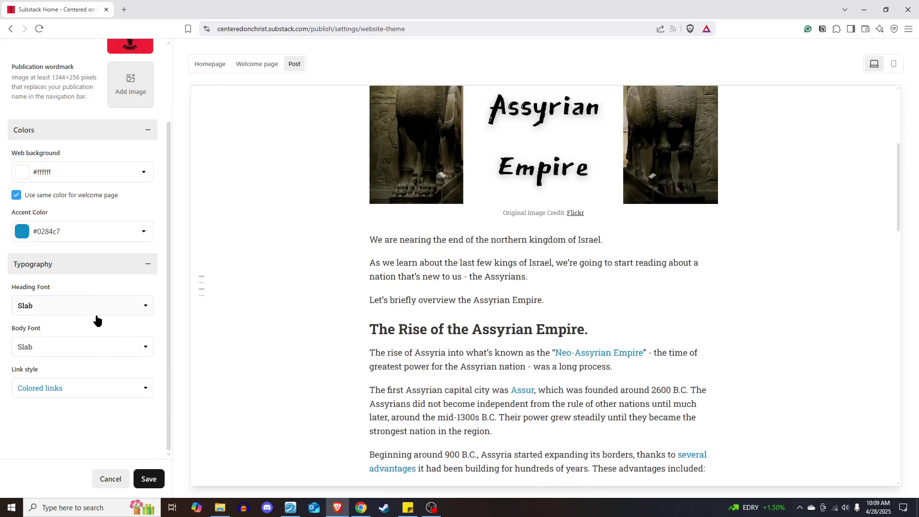
Step: Trial underlined links, revert to Colored links, cancel the branding edits, and open Homepage settings
left_click(145, 392)
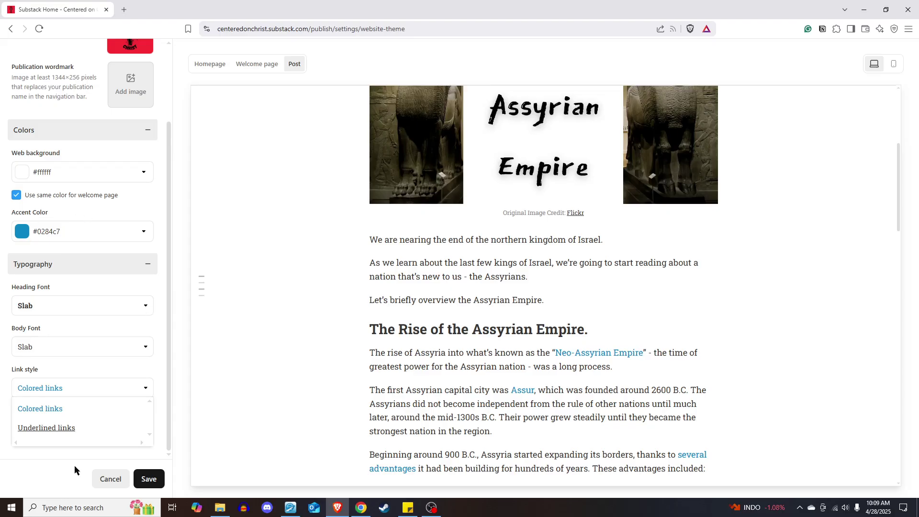
left_click(63, 431)
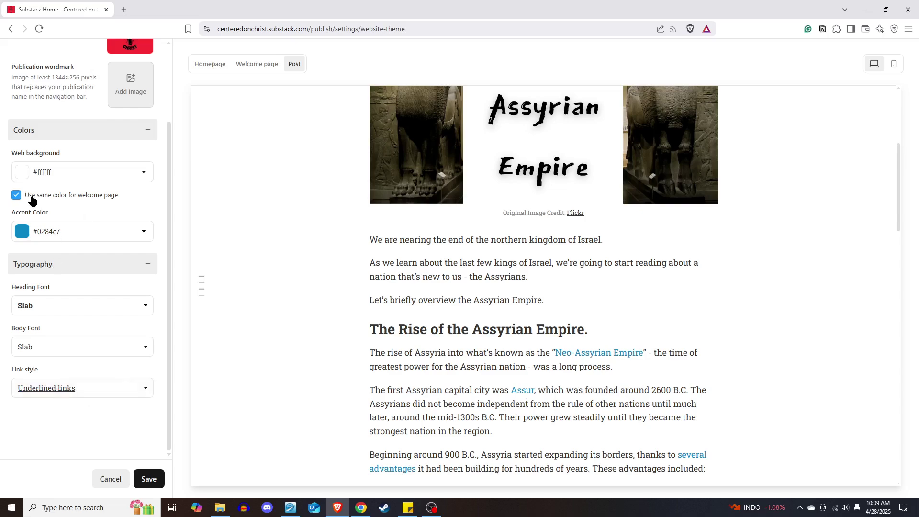
left_click(93, 388)
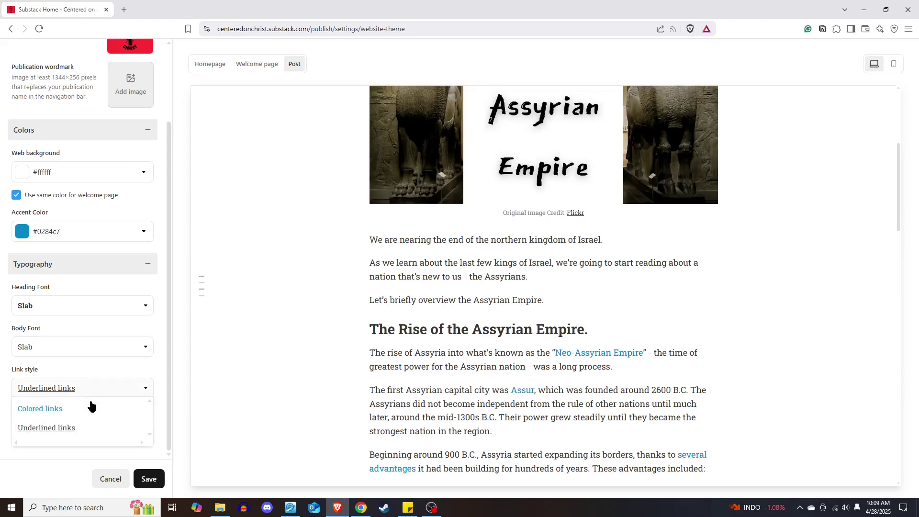
left_click(47, 426)
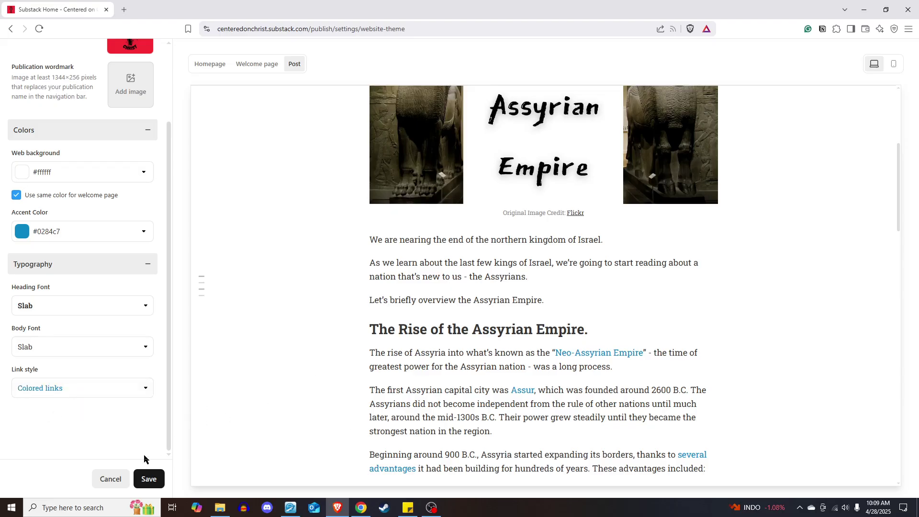
left_click(109, 481)
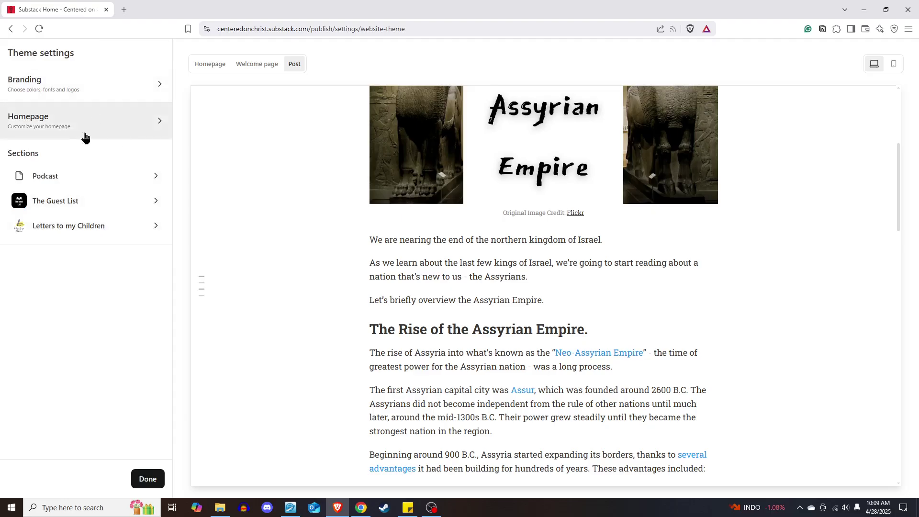
left_click(154, 123)
left_click(214, 67)
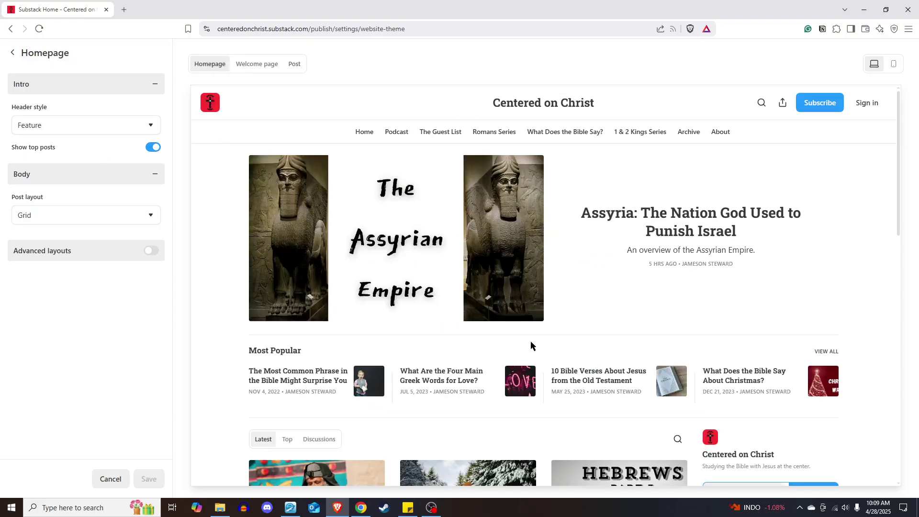
scroll(527, 366, "down", 8)
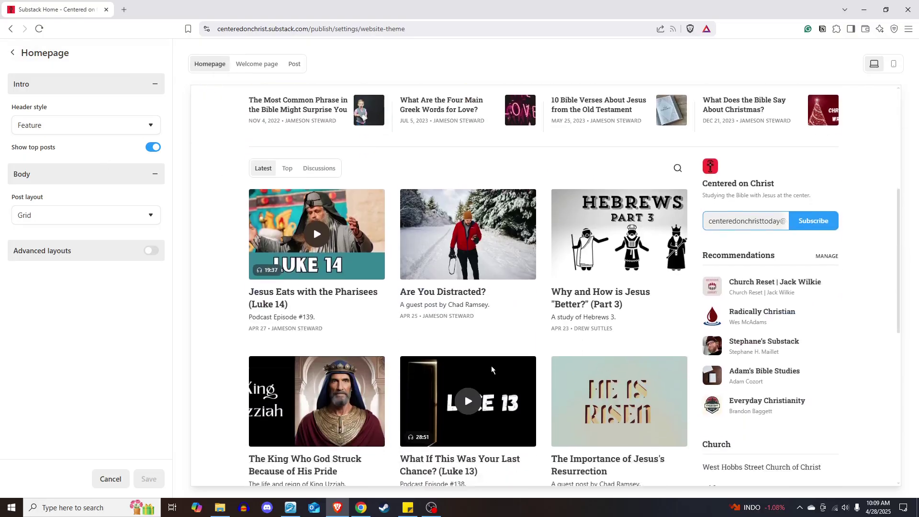
scroll(417, 393, "up", 10)
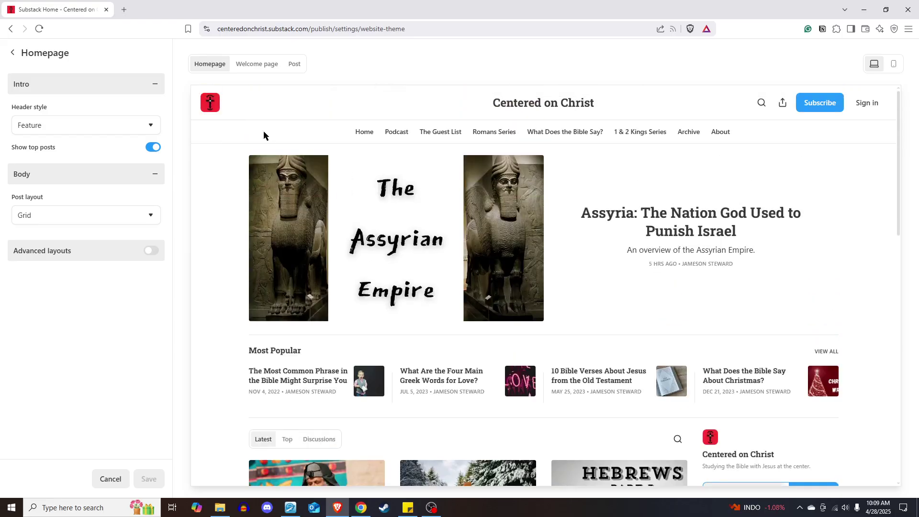
left_click(148, 125)
left_click(79, 142)
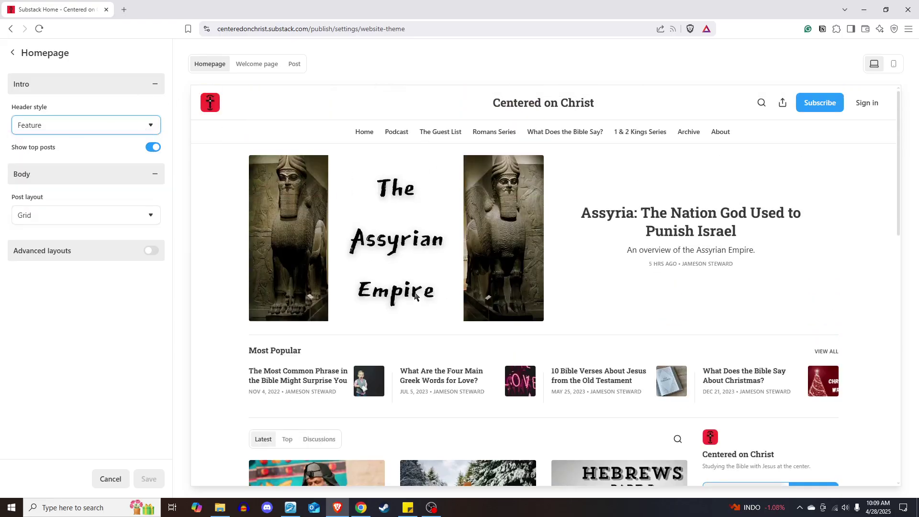
scroll(451, 343, "down", 9)
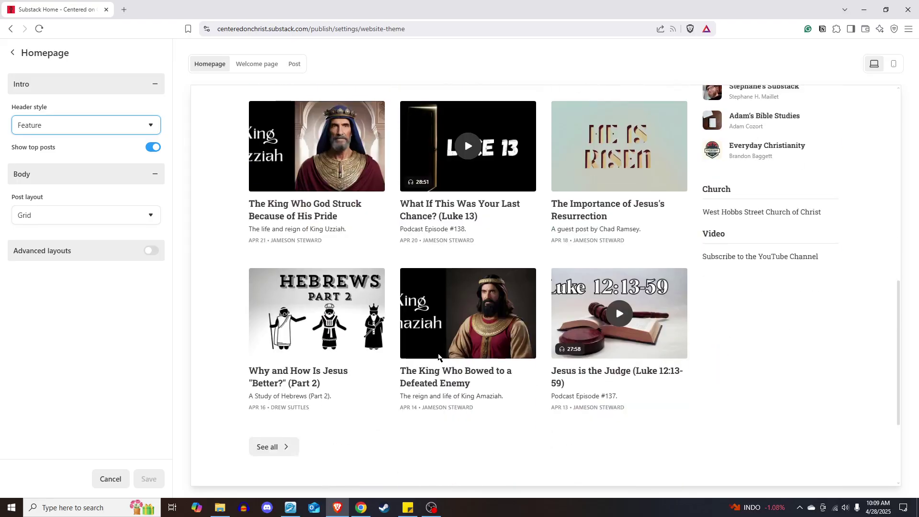
scroll(413, 355, "up", 7)
scroll(413, 355, "up", 3)
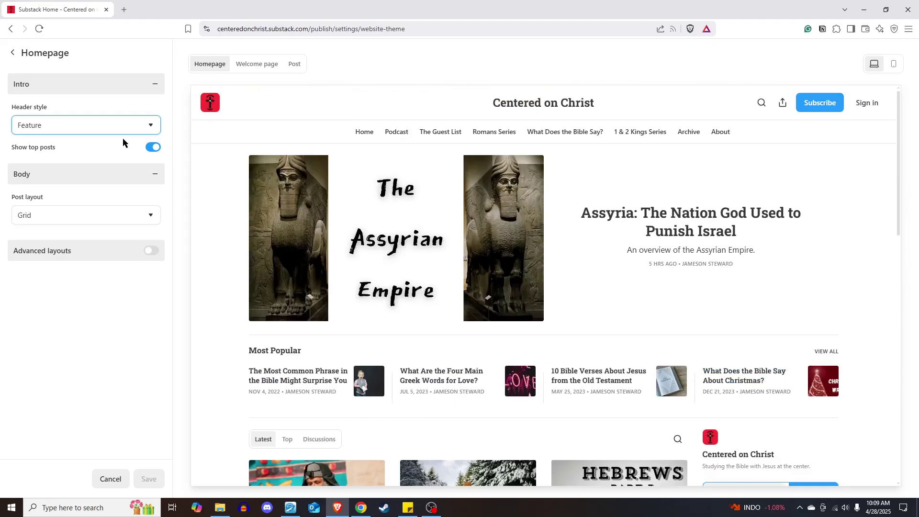
Step: Preview the Newspaper and Media Feature homepage header styles
left_click(135, 128)
left_click(78, 156)
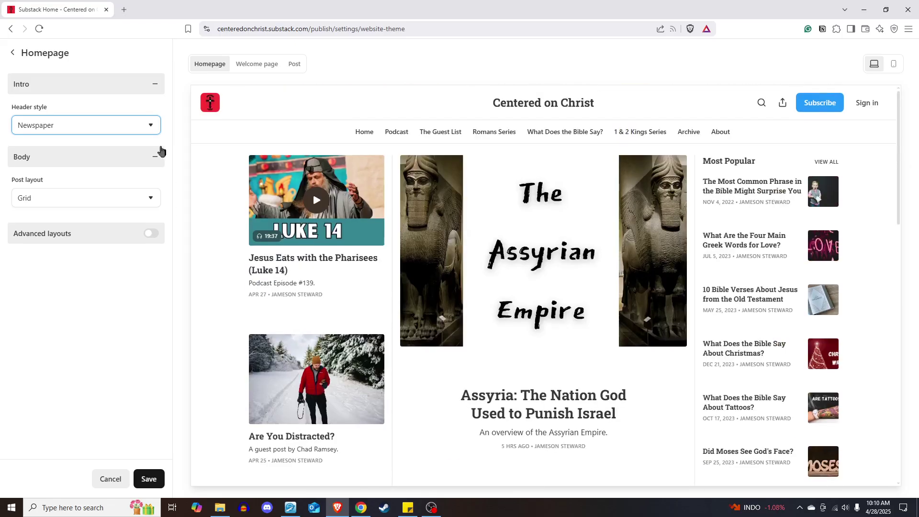
left_click(152, 125)
left_click(103, 181)
left_click(125, 124)
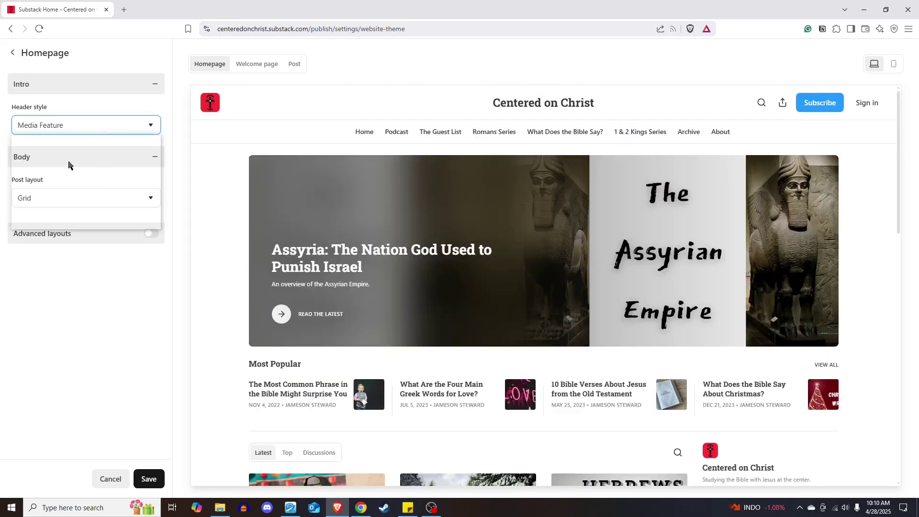
left_click(257, 127)
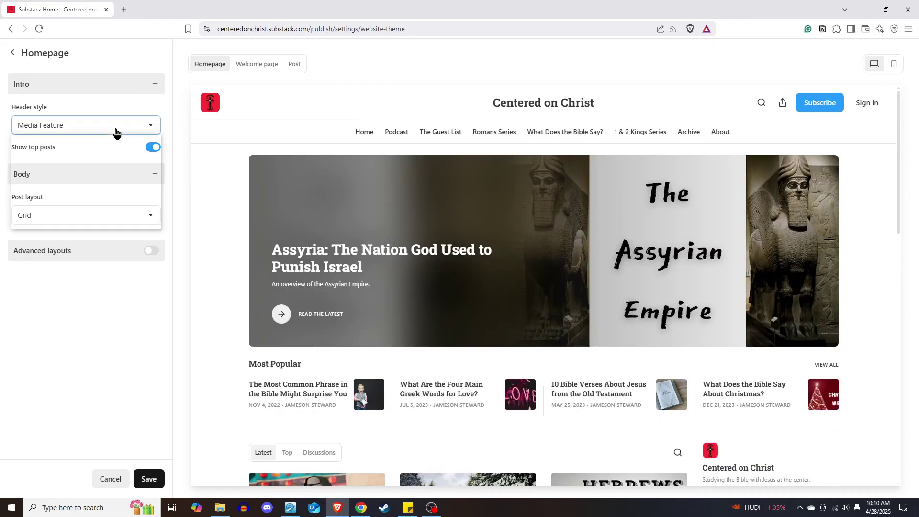
Step: Switch the header style to Magazine, then settle on Highlight
left_click(115, 127)
left_click(47, 169)
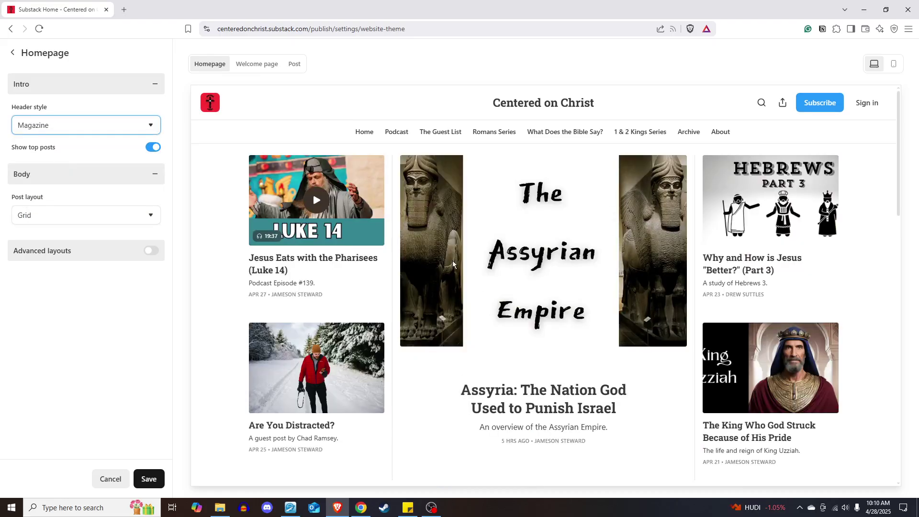
scroll(453, 264, "down", 4)
scroll(453, 264, "up", 3)
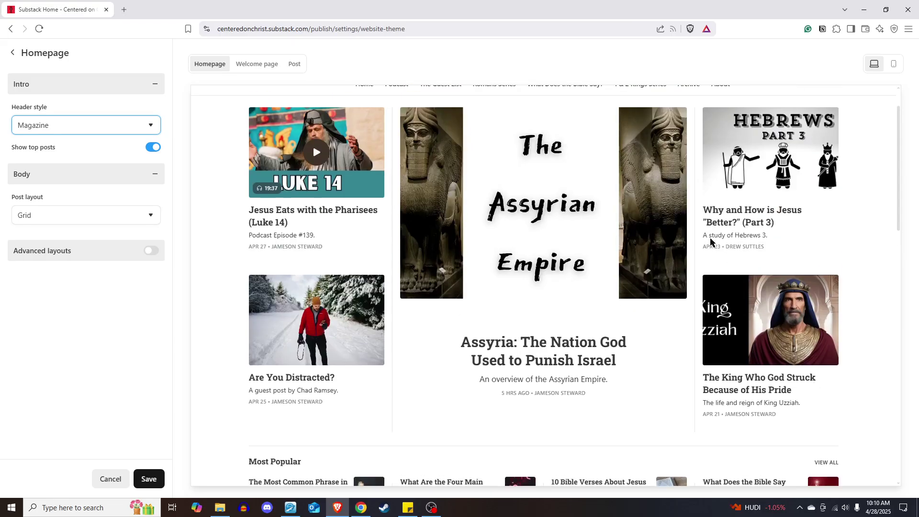
left_click(120, 127)
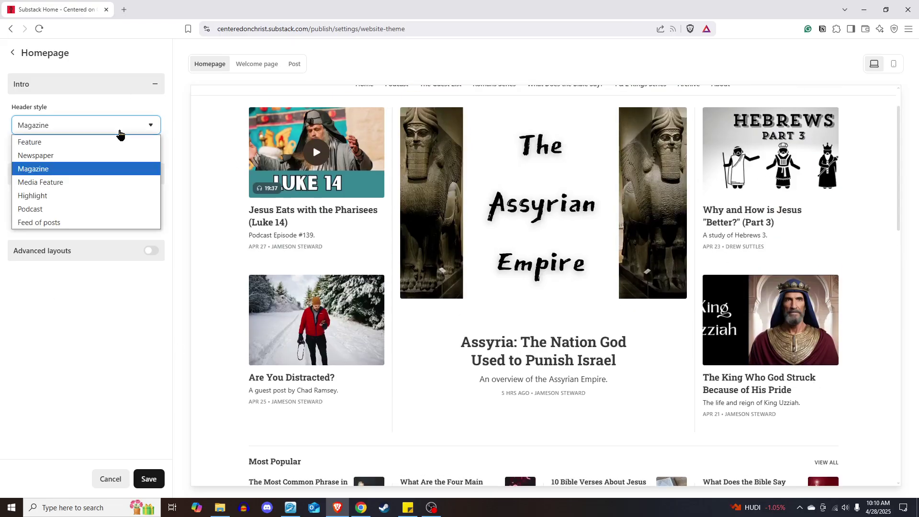
left_click(67, 193)
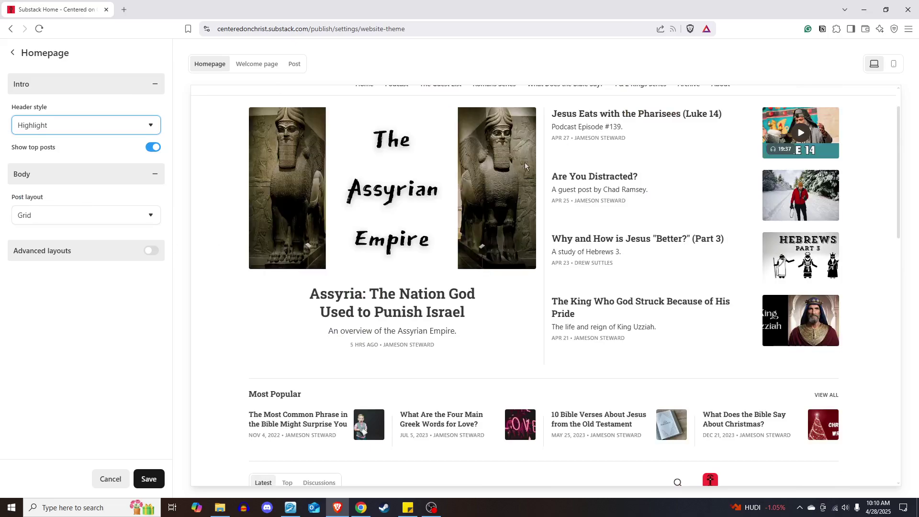
scroll(390, 228, "up", 1)
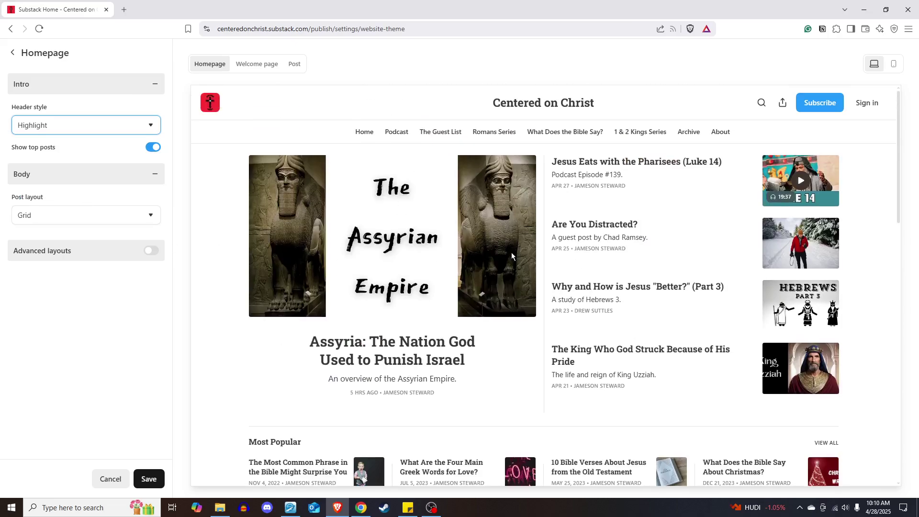
scroll(645, 392, "down", 1)
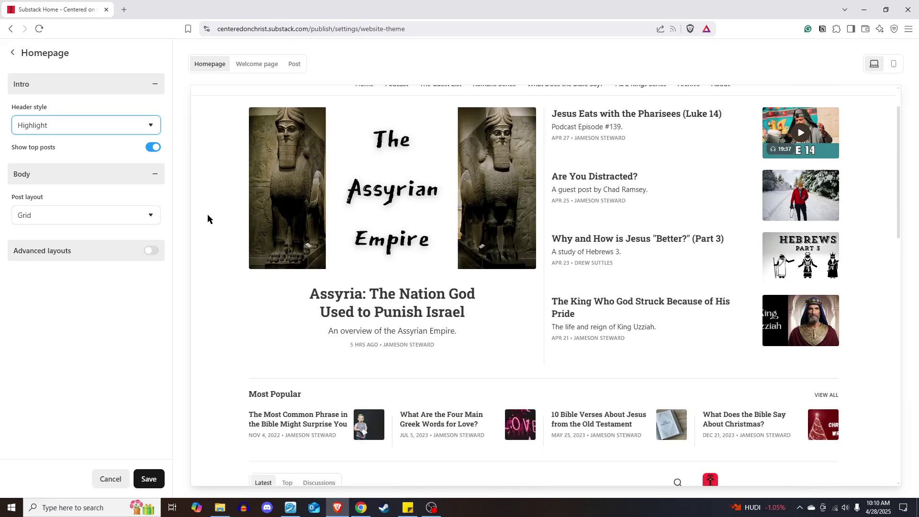
Step: Switch the header to the Podcast style and try centred versus left alignment
left_click(129, 125)
left_click(85, 209)
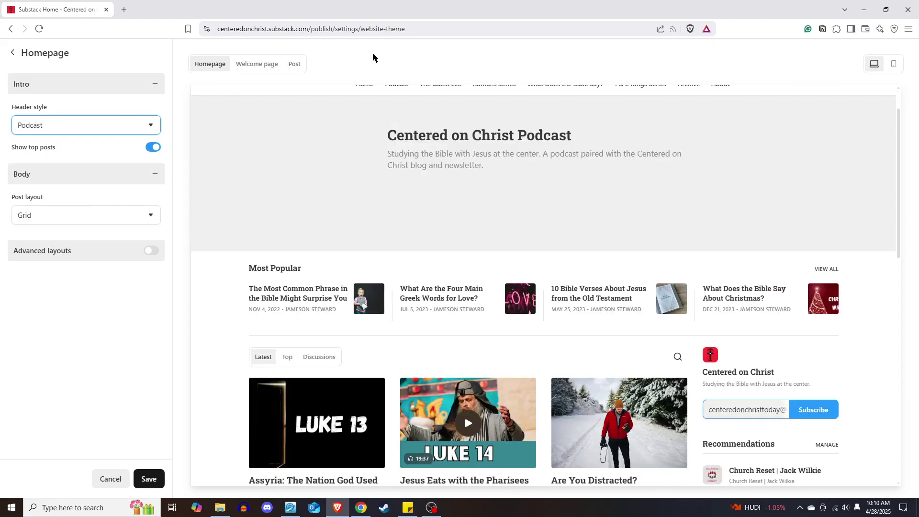
scroll(536, 321, "up", 1)
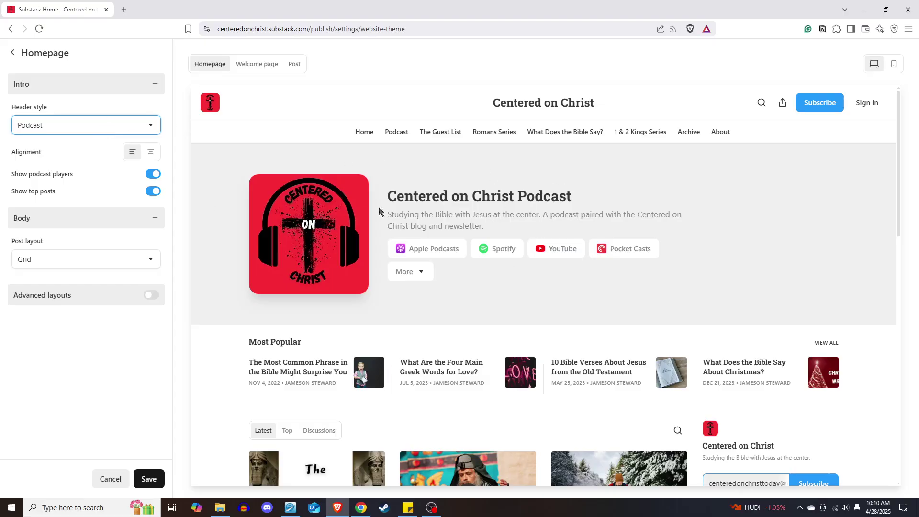
scroll(530, 308, "down", 2)
scroll(479, 287, "up", 2)
left_click(150, 151)
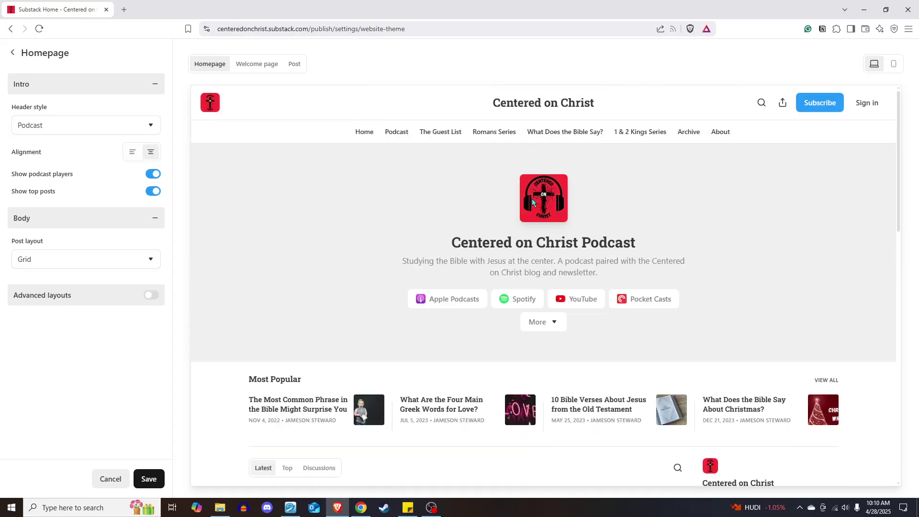
left_click(133, 152)
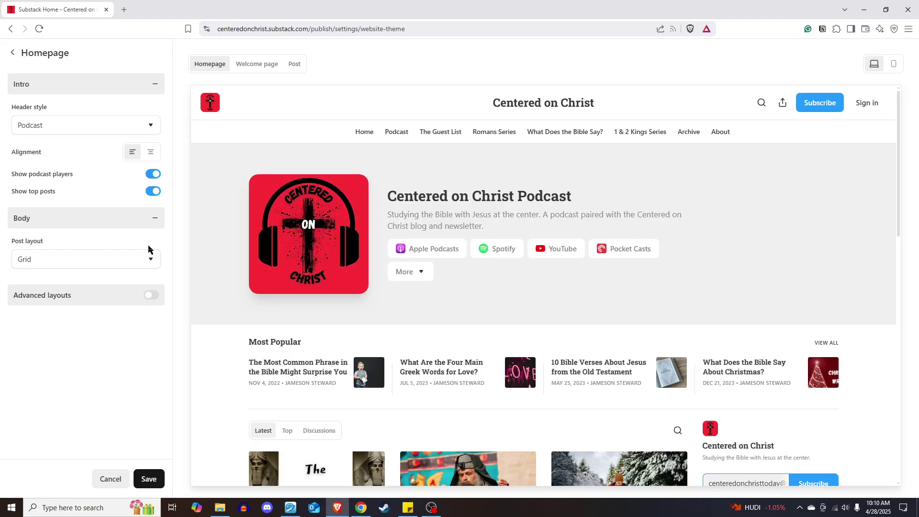
Step: Toggle the podcast player links and top posts sections, then choose the Feed of posts header
left_click(157, 176)
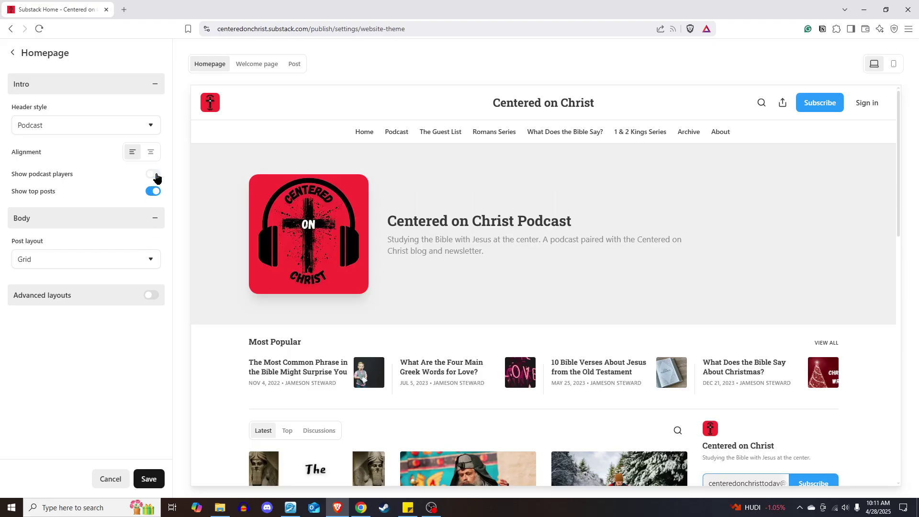
left_click(156, 177)
left_click(156, 193)
left_click(155, 193)
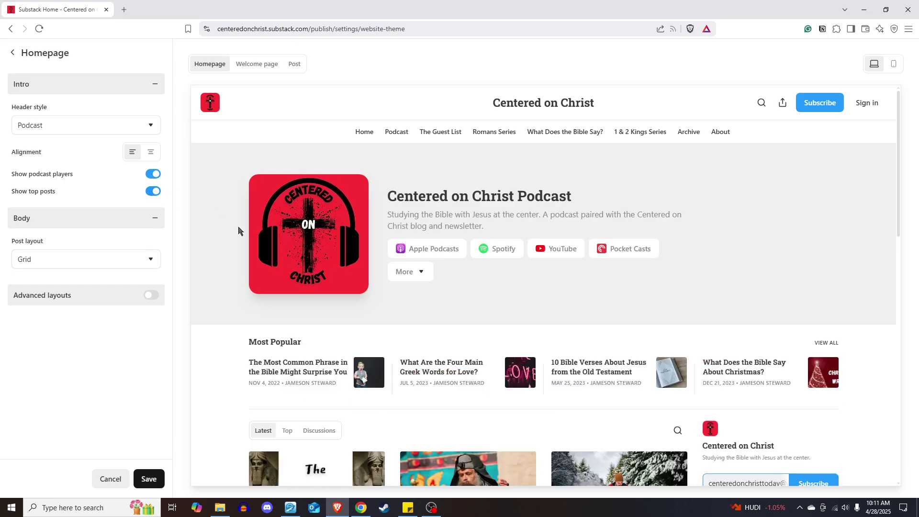
left_click(133, 126)
left_click(60, 221)
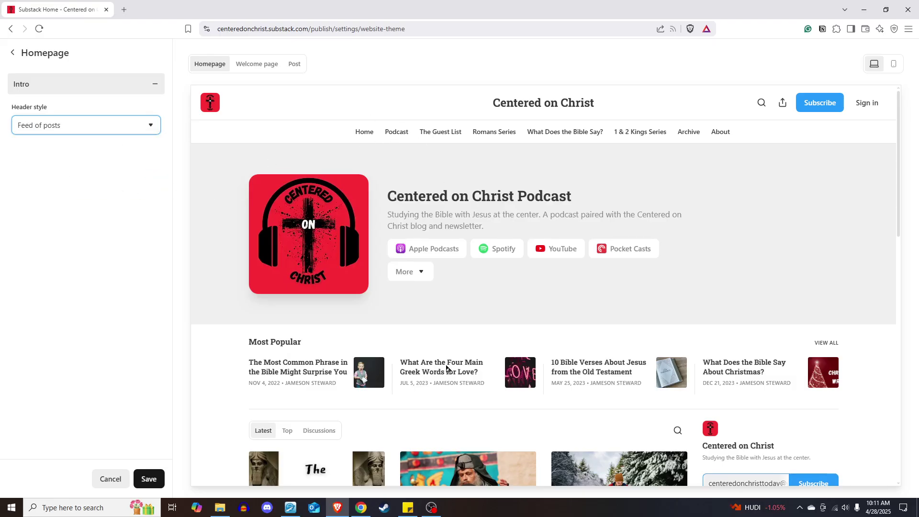
Step: Set the header style to Feature, cancel the homepage edits, and preview Welcome page then Homepage
scroll(446, 366, "down", 6)
scroll(446, 366, "up", 6)
left_click(140, 125)
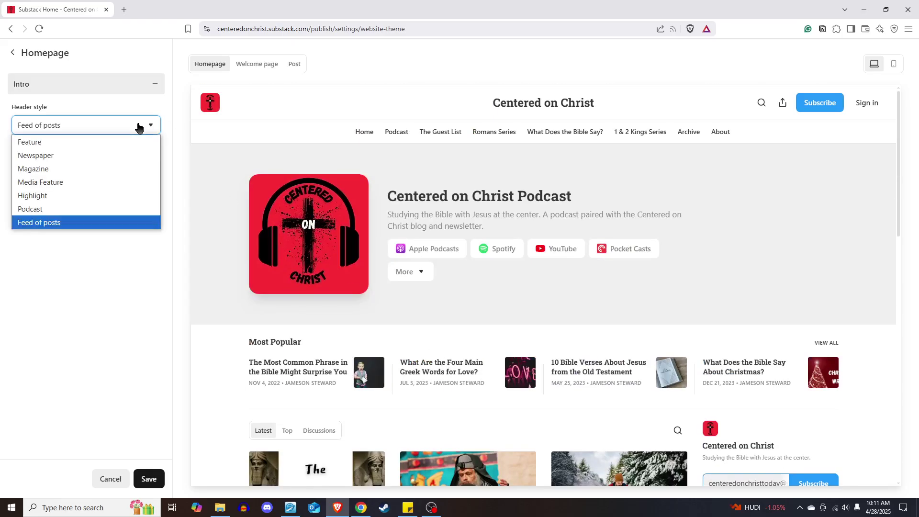
left_click(126, 142)
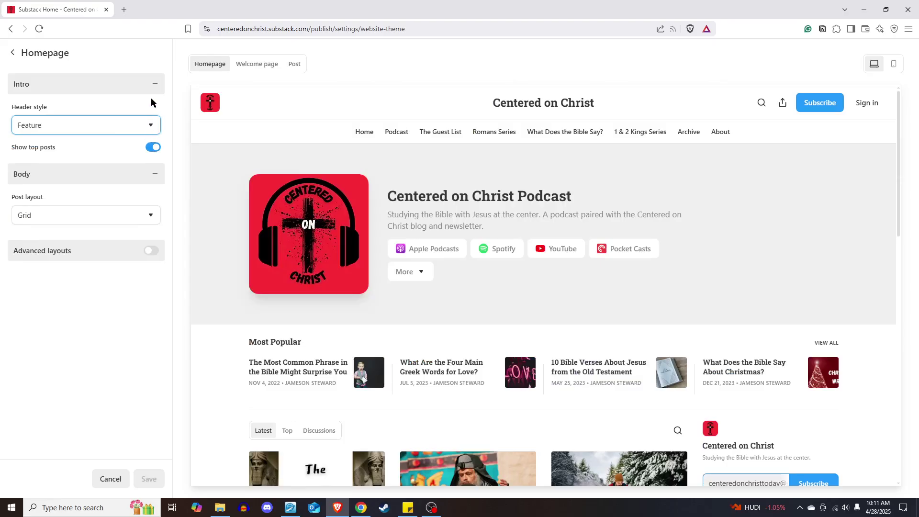
left_click(109, 480)
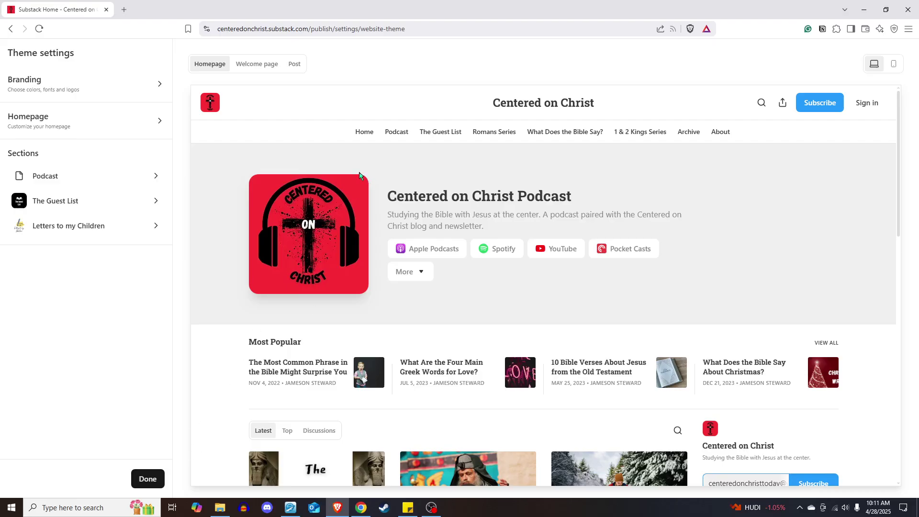
left_click(257, 65)
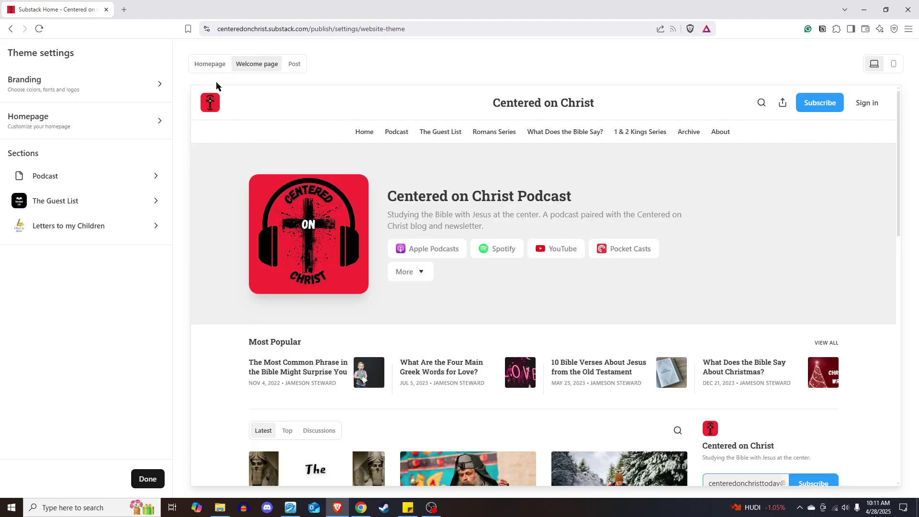
left_click(220, 69)
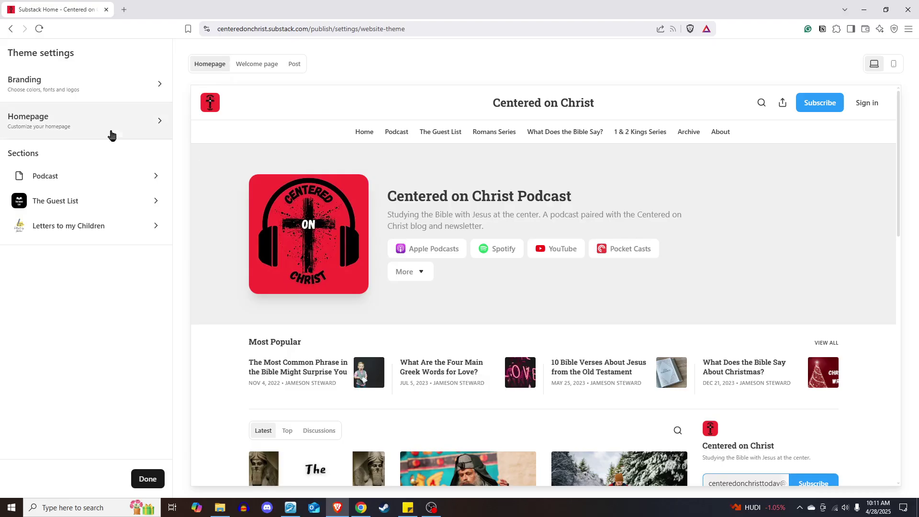
Step: In Homepage settings, try a List post layout, then switch back to Grid
left_click(159, 120)
left_click(129, 216)
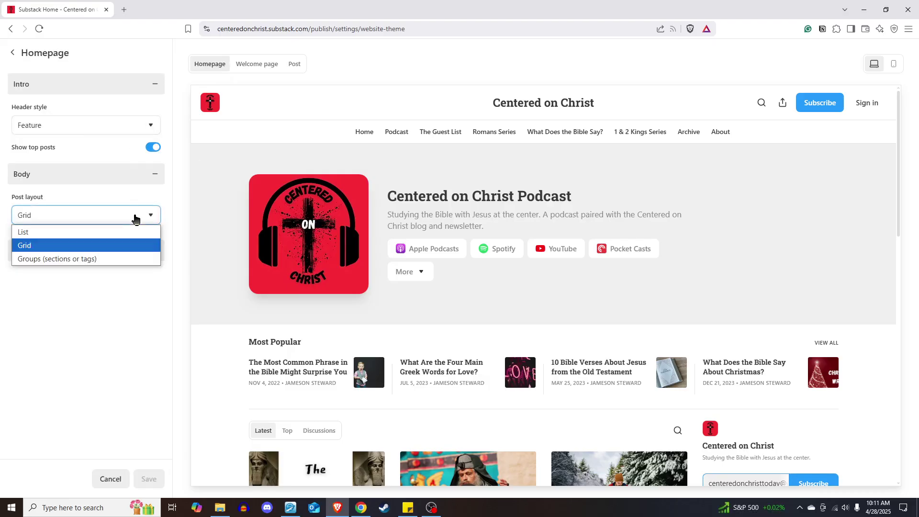
left_click(57, 230)
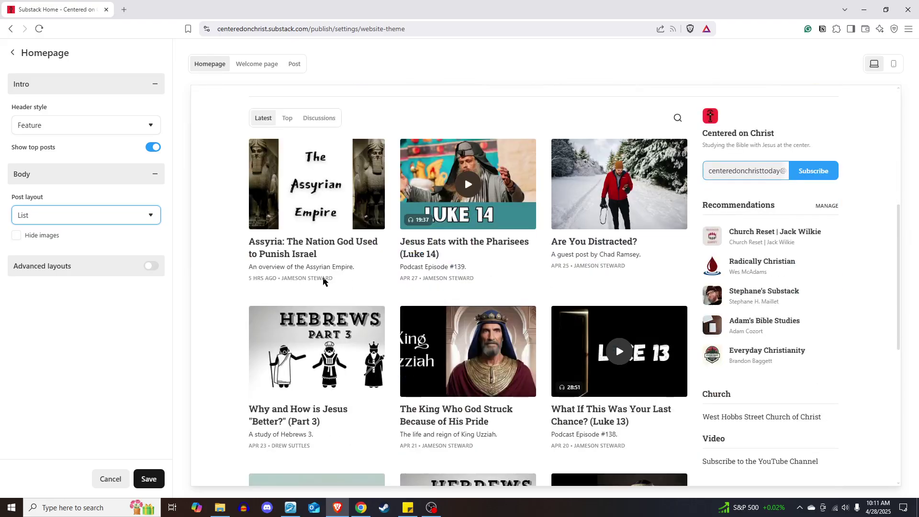
left_click(115, 220)
left_click(52, 244)
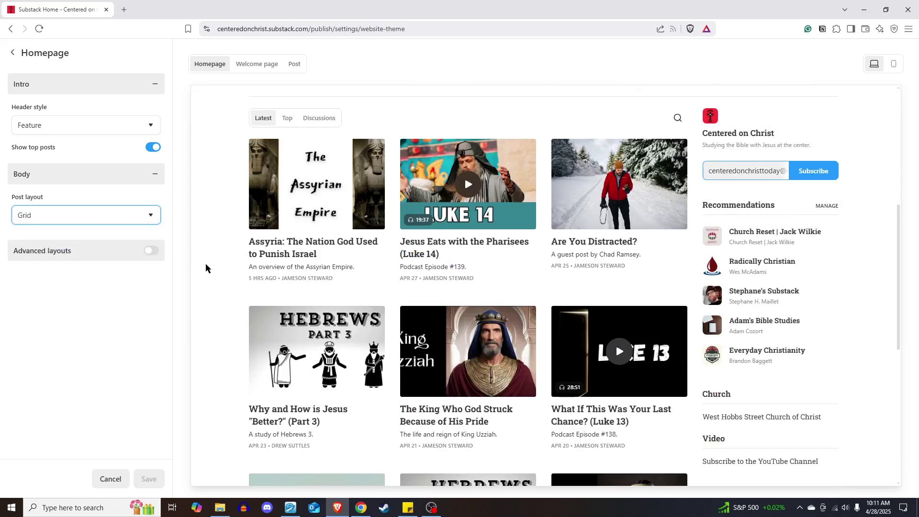
scroll(335, 325, "down", 5)
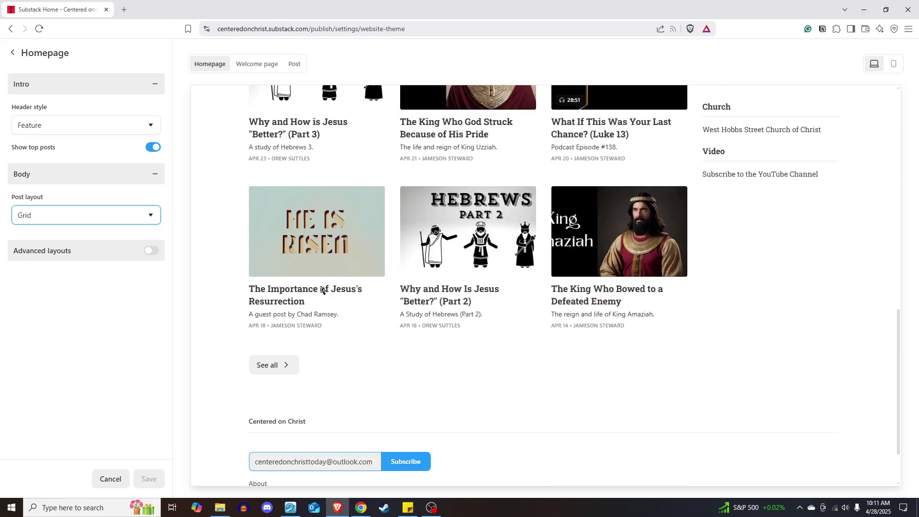
scroll(467, 322, "up", 6)
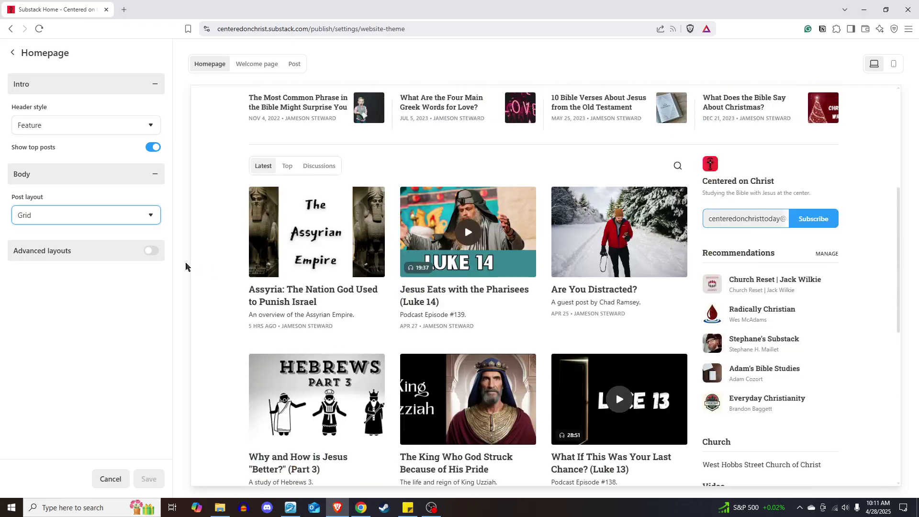
Step: Enable Advanced layouts, browse the available content block types, then cancel the homepage changes
left_click(151, 250)
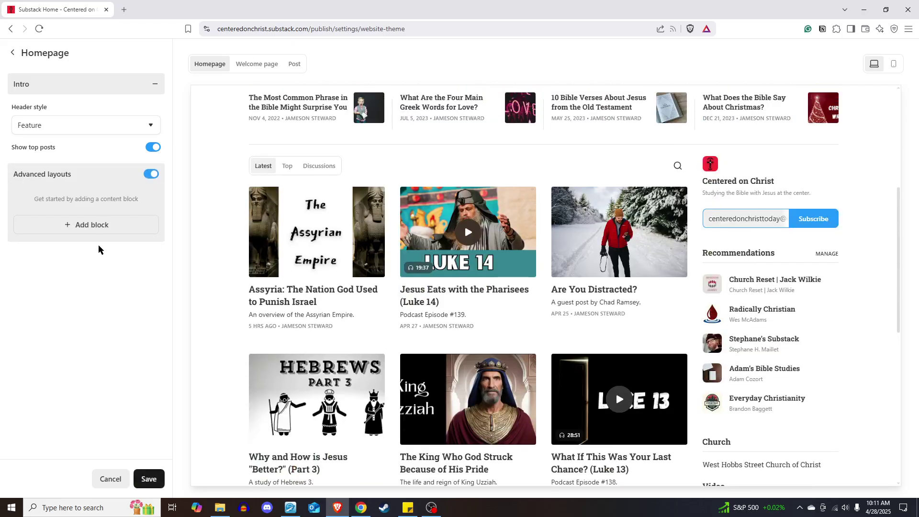
left_click(97, 225)
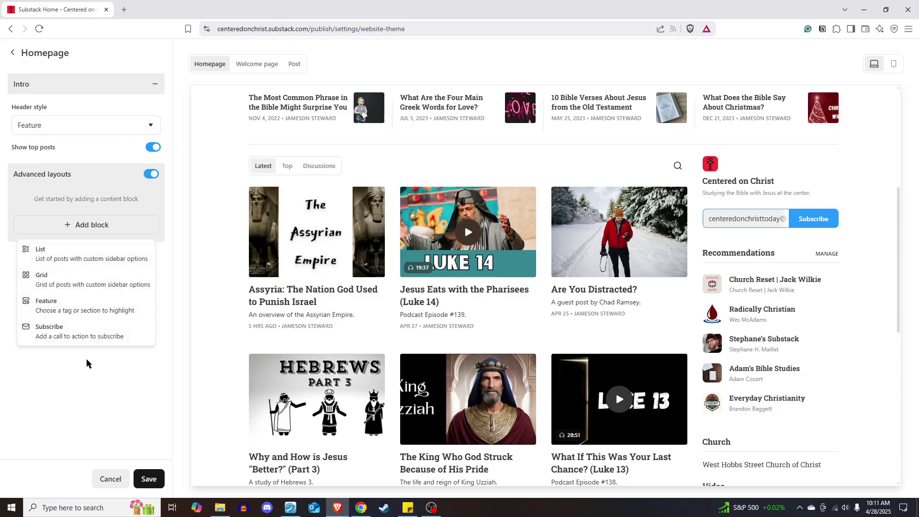
left_click(109, 372)
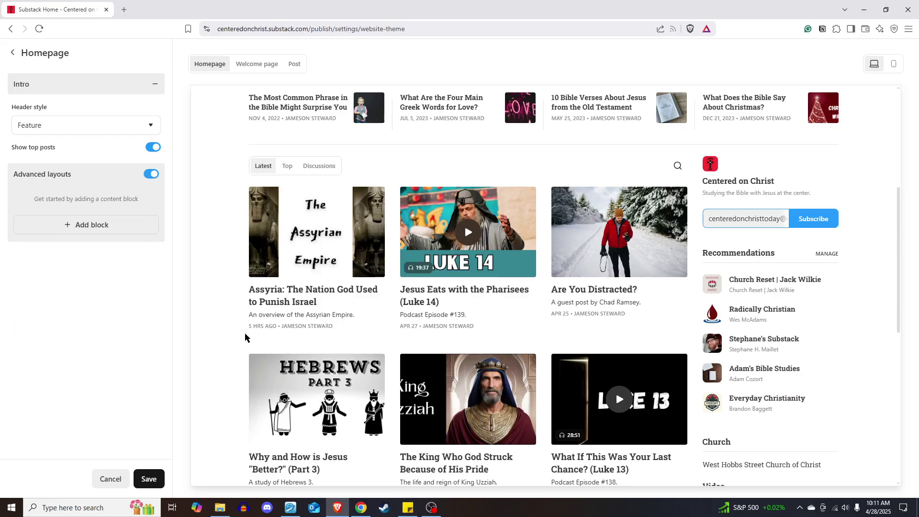
left_click(111, 478)
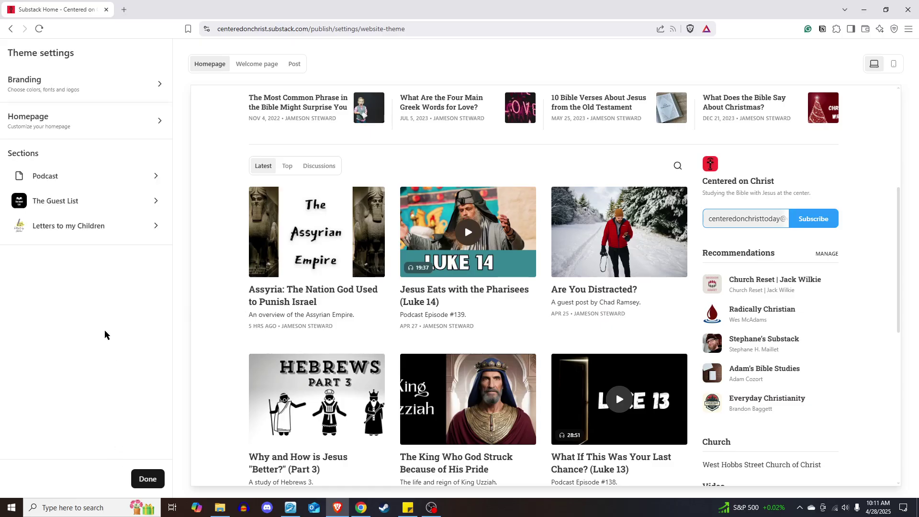